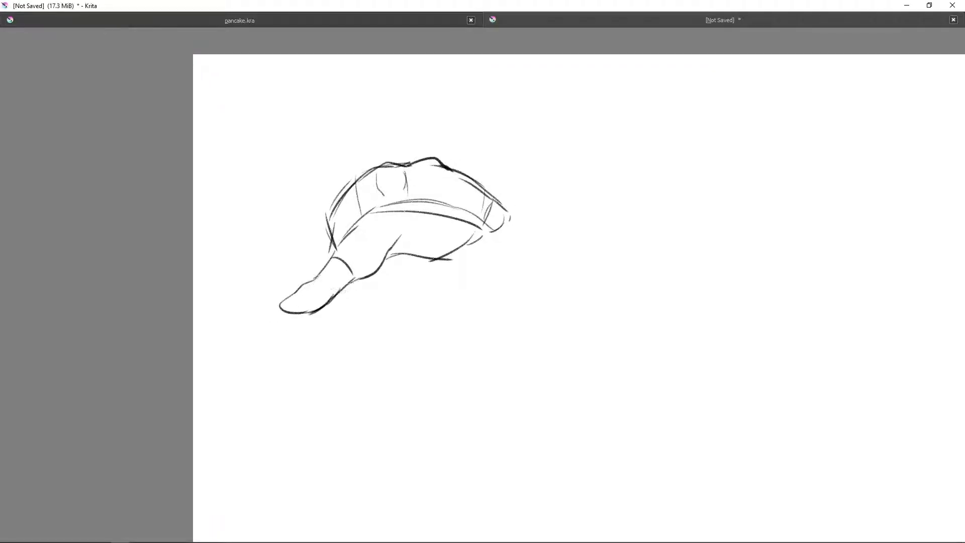
Sketch the rounded finger base joints and creases along the upper edge of the open palm.
left_click_drag(356, 280, 371, 321)
mouse_move(412, 199)
left_mouse_down()
mouse_move(416, 190)
mouse_move(487, 200)
left_mouse_up()
left_click_drag(434, 216, 448, 239)
left_click_drag(485, 188, 475, 208)
mouse_move(566, 195)
left_mouse_down()
mouse_move(551, 188)
mouse_move(542, 199)
left_mouse_up()
left_click_drag(510, 244, 452, 253)
key("ctrl+z")
left_click_drag(502, 221, 491, 236)
Sketch the upright first finger of the open hand with a rounded tip and a joint crease.
mouse_move(410, 171)
left_mouse_down()
mouse_move(420, 201)
mouse_move(392, 193)
left_mouse_up()
mouse_move(407, 169)
left_mouse_down()
mouse_move(424, 171)
mouse_move(412, 133)
left_mouse_up()
mouse_move(417, 123)
left_mouse_down()
mouse_move(427, 171)
mouse_move(432, 151)
left_mouse_up()
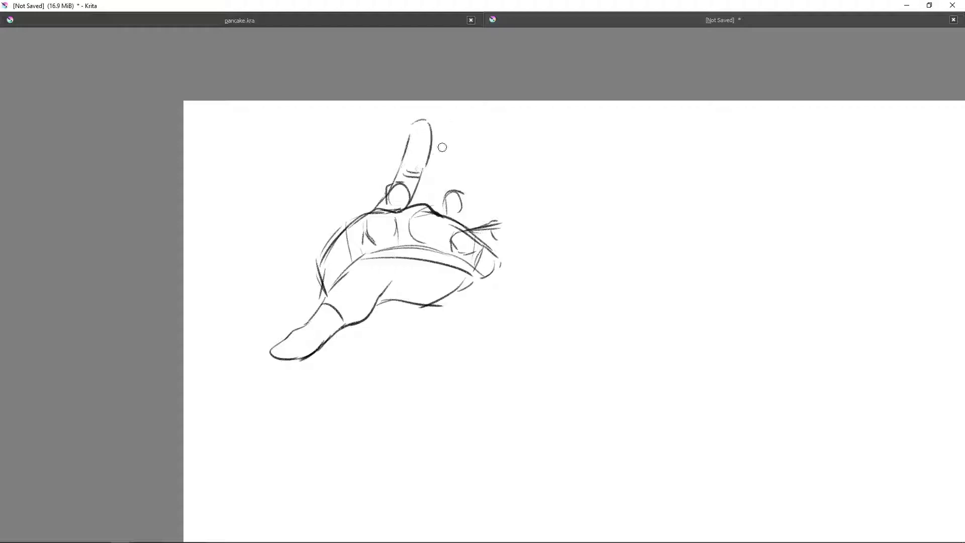
Sketch the second finger slanting outward and the little finger extending sideways from the open palm.
left_click_drag(460, 216, 492, 193)
mouse_move(457, 192)
left_mouse_down()
mouse_move(479, 171)
mouse_move(490, 200)
left_mouse_up()
mouse_move(477, 172)
left_mouse_down()
mouse_move(506, 139)
mouse_move(519, 153)
mouse_move(489, 195)
left_mouse_up()
left_click_drag(504, 230, 509, 257)
mouse_move(489, 281)
left_mouse_down()
mouse_move(511, 287)
mouse_move(513, 314)
left_mouse_up()
key("ctrl+z")
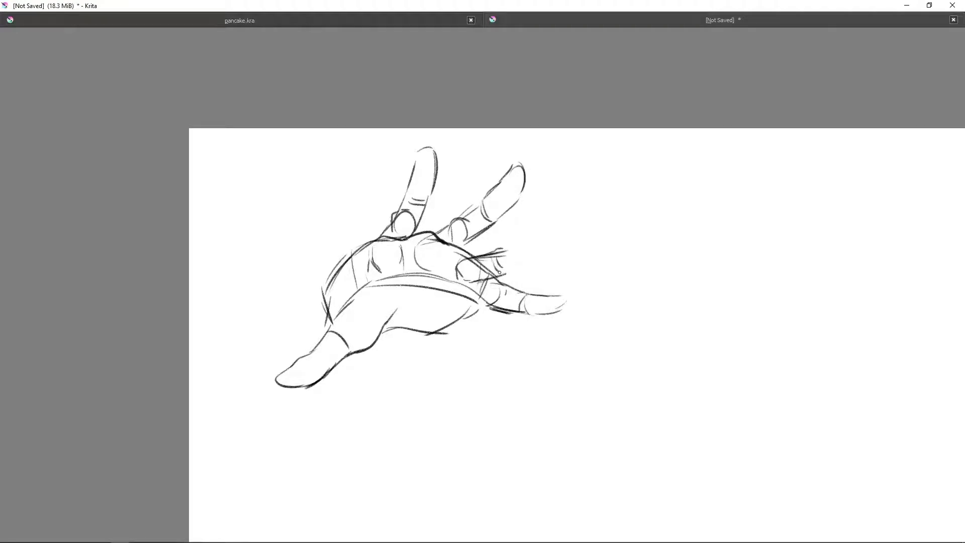
left_click_drag(556, 237, 599, 230)
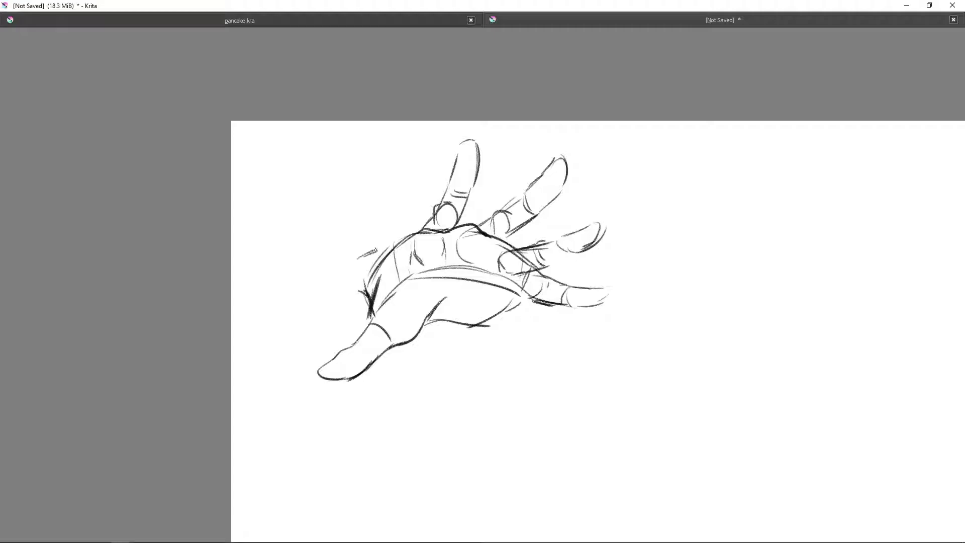
Sketch the wrist bump and the two forearm lines behind the open hand.
left_click_drag(359, 271, 392, 249)
left_click_drag(360, 301, 372, 308)
left_click_drag(362, 262, 295, 255)
left_click_drag(285, 337, 366, 321)
Redraw the thumb of the open hand pointing downward and rework the palm's lower edge.
mouse_move(444, 301)
left_mouse_down()
mouse_move(358, 337)
mouse_move(326, 382)
left_mouse_up()
left_click_drag(377, 299, 378, 327)
mouse_move(380, 331)
left_mouse_down()
mouse_move(378, 359)
mouse_move(406, 349)
mouse_move(454, 298)
mouse_move(517, 309)
left_mouse_up()
scroll(454, 282, "down", 2)
key("ctrl+z")
left_click_drag(360, 279, 407, 251)
left_click_drag(384, 324, 420, 304)
Sketch the wrist, palm sides and thumb base of a second, upright hand beside the first.
left_click_drag(661, 240, 532, 248)
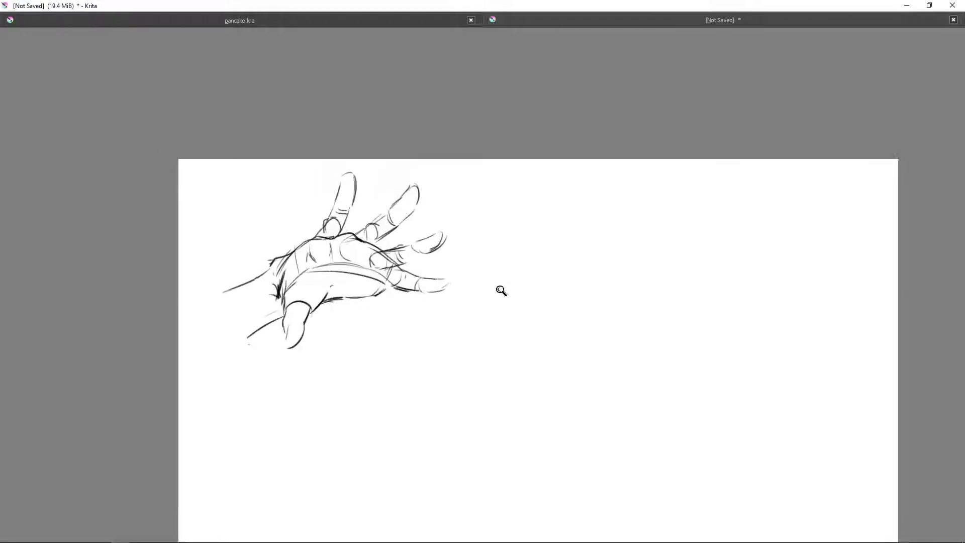
scroll(499, 288, "up", 2)
mouse_move(441, 334)
left_mouse_down()
mouse_move(433, 267)
mouse_move(512, 276)
mouse_move(510, 334)
left_mouse_up()
mouse_move(442, 348)
left_mouse_down()
mouse_move(517, 345)
mouse_move(451, 368)
left_mouse_up()
left_click_drag(450, 373, 445, 353)
left_click_drag(507, 291, 529, 265)
left_click_drag(534, 273, 512, 336)
mouse_move(446, 337)
left_mouse_down()
mouse_move(436, 260)
mouse_move(525, 253)
left_mouse_up()
Add a curved knuckle line and a pointed mitten-shaped finger outline above the upright palm.
left_click_drag(437, 262, 513, 244)
mouse_move(438, 251)
left_mouse_down()
mouse_move(442, 198)
mouse_move(490, 166)
left_mouse_up()
mouse_move(486, 170)
left_mouse_down()
mouse_move(507, 187)
mouse_move(515, 254)
left_mouse_up()
left_click_drag(486, 169, 510, 187)
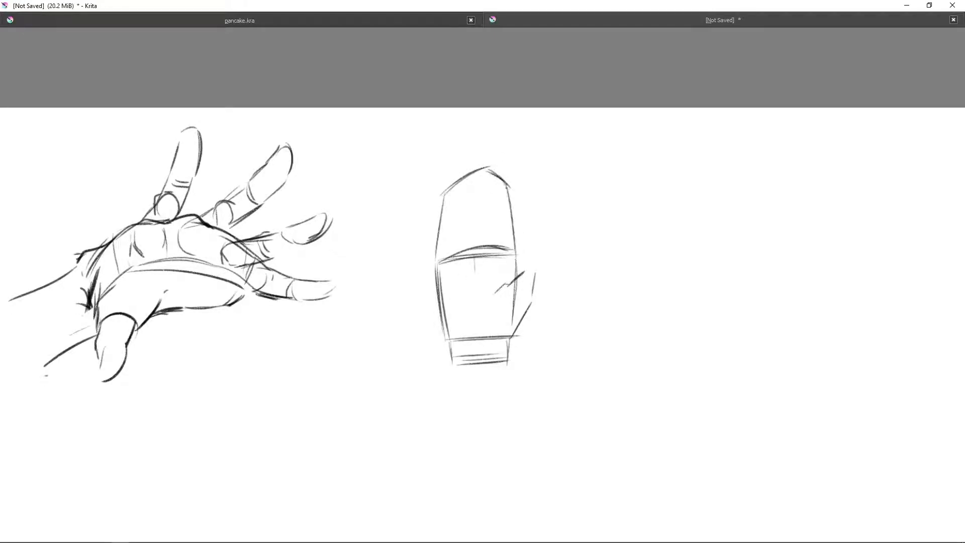
Divide the mitten shape into four fingers with marks at the knuckles and lengthwise lines.
left_click_drag(453, 250, 453, 259)
left_click_drag(443, 200, 436, 262)
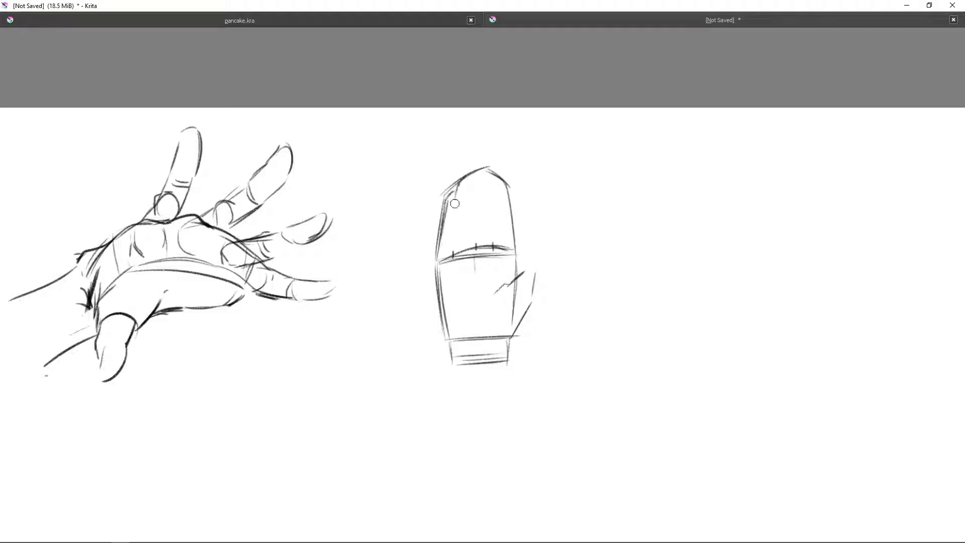
left_click_drag(456, 190, 454, 246)
mouse_move(472, 175)
left_mouse_down()
mouse_move(469, 230)
mouse_move(494, 239)
left_mouse_up()
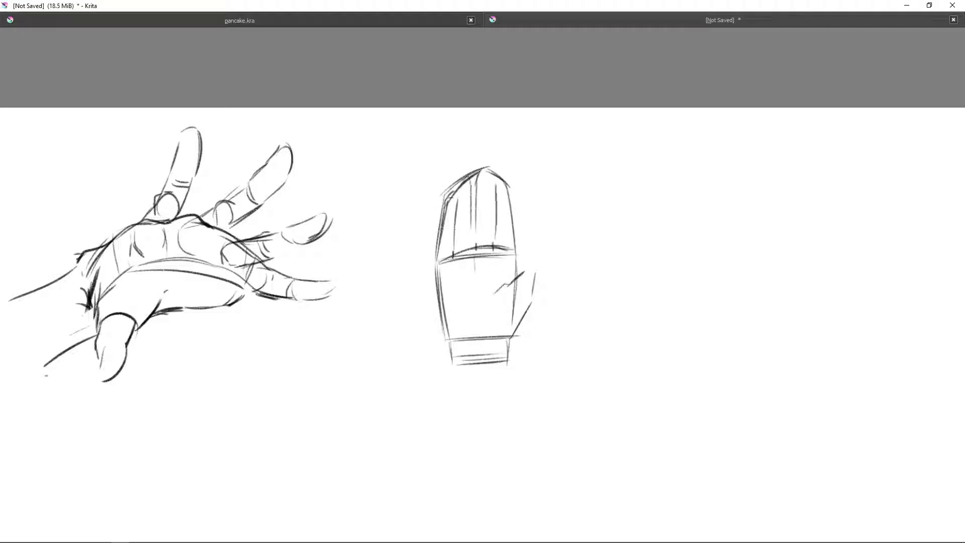
key("ctrl+z")
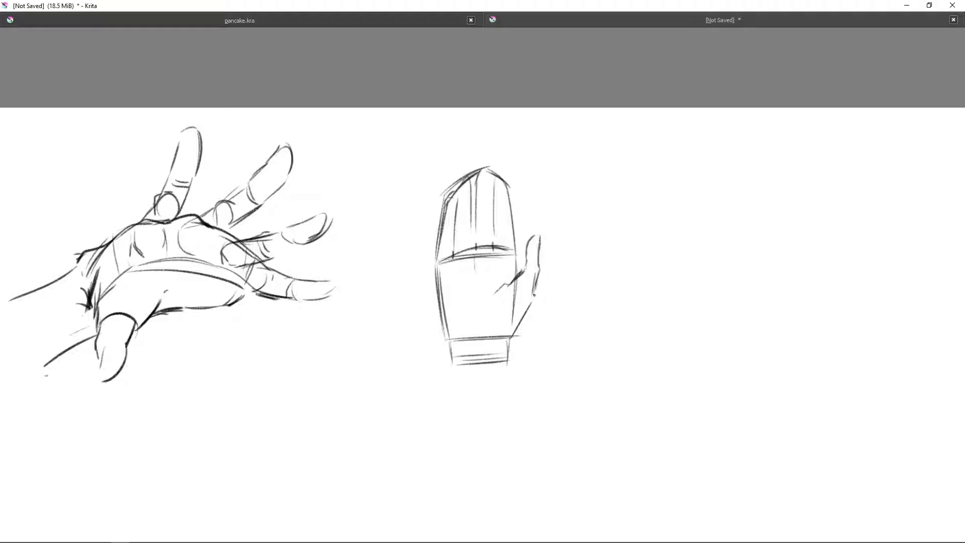
left_click_drag(595, 299, 637, 273)
key("ctrl+t")
left_click_drag(577, 369, 532, 276)
key("Return")
left_click_drag(401, 264, 508, 303)
key("ctrl+t")
left_click_drag(513, 450, 370, 349)
key("Return")
Sketch the tilted back-of-hand block of a fist beside the upright hand, with curved knuckle and wrist edges.
scroll(500, 254, "up", 6)
left_click_drag(372, 231, 572, 206)
mouse_move(371, 230)
left_mouse_down()
mouse_move(511, 271)
mouse_move(505, 287)
left_mouse_up()
left_click_drag(505, 296, 564, 214)
left_click_drag(371, 232, 480, 170)
left_click_drag(505, 297, 571, 209)
left_click_drag(553, 240, 572, 210)
Extend two forearm lines diagonally upward from the wrist of the fist.
left_click_drag(572, 205, 596, 190)
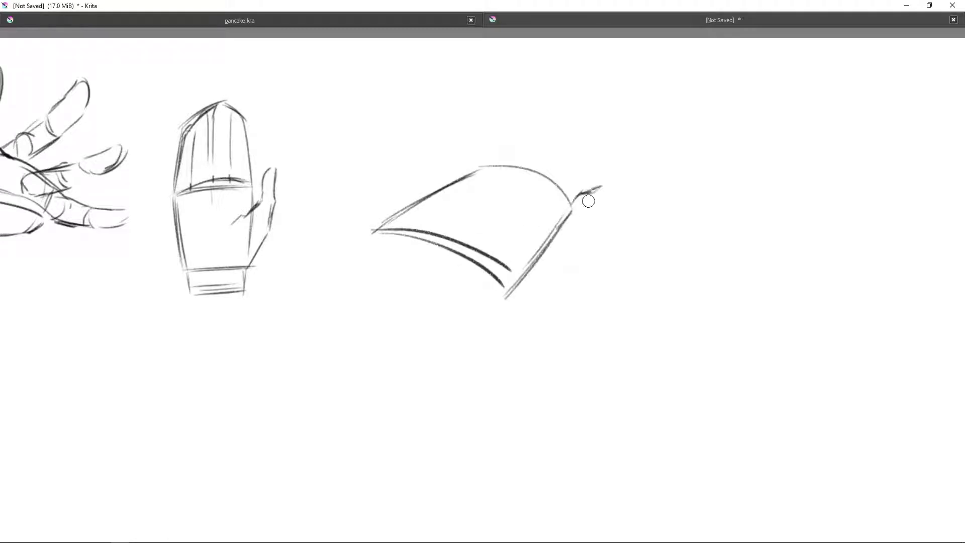
left_click_drag(484, 166, 566, 105)
left_click_drag(573, 203, 653, 155)
Draw a lengthwise line across the back of the fist and darken its outer side edge.
left_click_drag(473, 194, 408, 230)
left_click_drag(407, 232, 406, 242)
mouse_move(381, 229)
left_mouse_down()
mouse_move(364, 259)
mouse_move(464, 281)
mouse_move(490, 303)
mouse_move(472, 269)
left_mouse_up()
key("ctrl+z")
left_click_drag(570, 212, 505, 294)
Sketch the curled fingers below the fist's knuckles with dividing lines and rounded bottom edges.
left_click_drag(400, 236, 400, 261)
left_click_drag(369, 232, 378, 306)
left_click_drag(399, 267, 423, 329)
left_click_drag(436, 279, 448, 327)
left_click_drag(467, 276, 482, 322)
mouse_move(372, 279)
left_mouse_down()
mouse_move(400, 319)
mouse_move(435, 332)
left_mouse_up()
left_click_drag(444, 316, 451, 327)
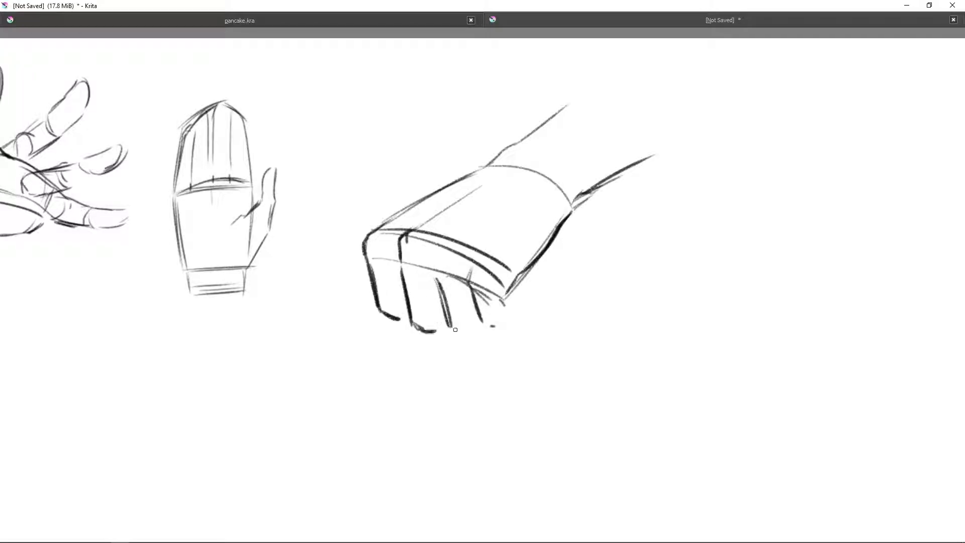
Close the outer side of the fist's little finger and sketch the thumb tucked under the fingers.
left_click_drag(521, 283, 505, 324)
mouse_move(365, 303)
left_mouse_down()
mouse_move(379, 294)
mouse_move(386, 313)
mouse_move(430, 331)
left_mouse_up()
left_click_drag(441, 322, 440, 335)
left_click_drag(381, 236, 392, 261)
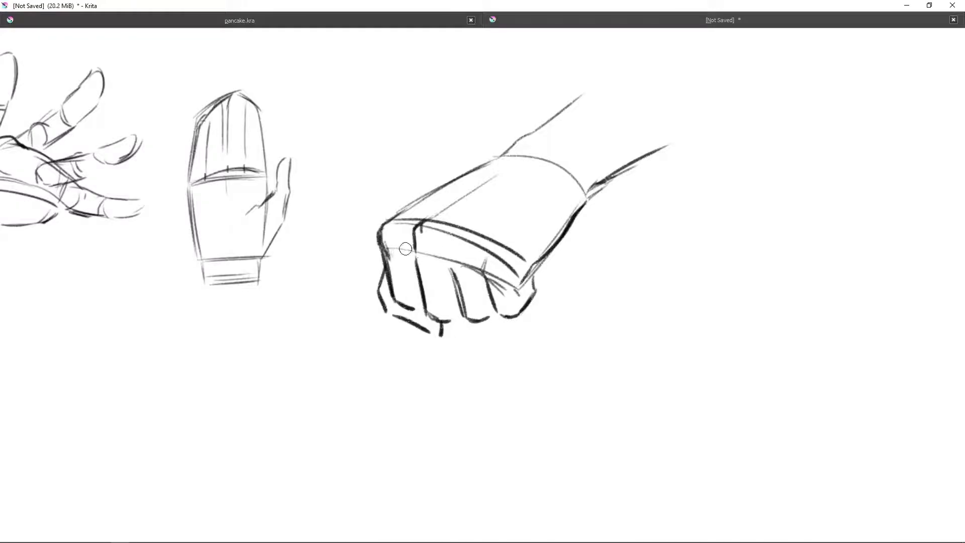
Add light marks on the back of the fist and redraw its wrist and forearm contours.
left_click_drag(448, 223, 428, 244)
scroll(445, 237, "down", 2)
mouse_move(500, 225)
left_mouse_down()
mouse_move(481, 243)
mouse_move(456, 307)
left_mouse_up()
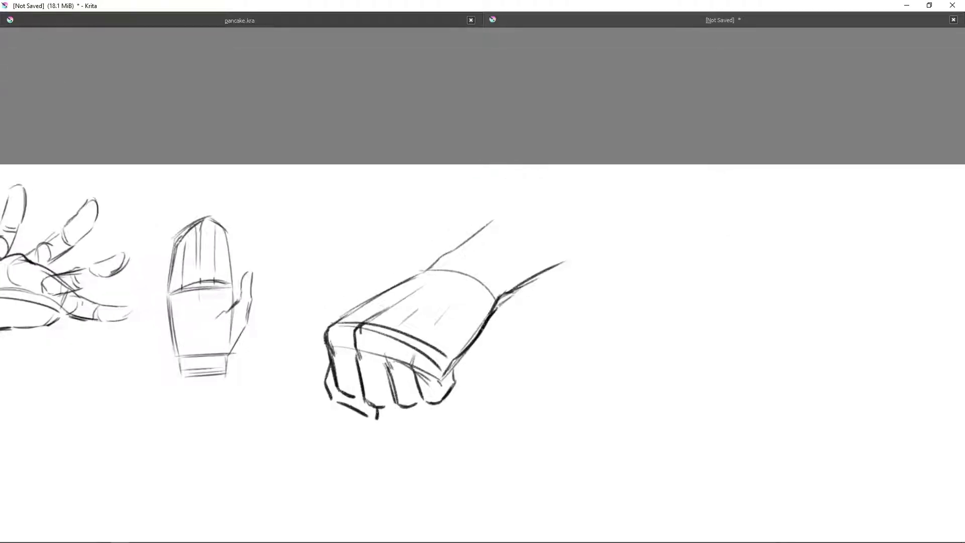
key("ctrl+z")
left_click_drag(510, 274, 496, 300)
left_click_drag(501, 293, 560, 256)
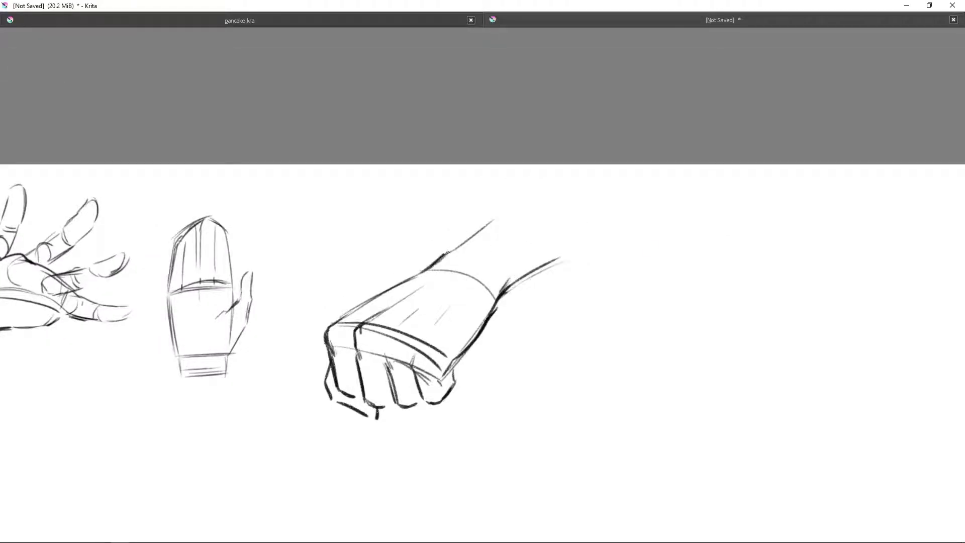
Sketch the tall, narrow palm outline of a fourth hand below the open hand.
scroll(409, 230, "down", 3)
scroll(409, 230, "left", 5)
left_click_drag(350, 317, 372, 419)
scroll(364, 370, "down", 1)
mouse_move(345, 274)
left_mouse_down()
mouse_move(385, 376)
mouse_move(416, 383)
mouse_move(420, 401)
left_mouse_up()
left_click_drag(418, 297, 415, 392)
Sketch the thumb and segmented index finger of the fourth hand and start its next finger's guide lines.
mouse_move(351, 315)
left_mouse_down()
mouse_move(363, 354)
mouse_move(390, 336)
mouse_move(359, 236)
left_mouse_up()
left_click_drag(370, 285, 373, 236)
mouse_move(351, 269)
left_mouse_down()
mouse_move(358, 206)
mouse_move(365, 264)
left_mouse_up()
left_click_drag(356, 215, 351, 257)
left_click_drag(395, 155, 358, 216)
left_click_drag(393, 160, 372, 213)
mouse_move(378, 267)
left_mouse_down()
mouse_move(382, 240)
mouse_move(398, 239)
mouse_move(423, 195)
mouse_move(402, 204)
left_mouse_up()
left_click_drag(417, 191, 445, 168)
Draw the thumb mound curve and palm creases inside the fourth hand.
left_click_drag(372, 308, 398, 373)
mouse_move(390, 316)
left_mouse_down()
mouse_move(422, 330)
mouse_move(419, 391)
mouse_move(401, 369)
left_mouse_up()
mouse_move(374, 387)
left_mouse_down()
mouse_move(369, 405)
mouse_move(431, 321)
left_mouse_up()
left_click_drag(383, 312, 391, 359)
left_click_drag(432, 323, 438, 355)
Sketch the segmented guide lines of the remaining fanned-out fingers on the fourth hand.
scroll(438, 354, "down", 1)
scroll(435, 261, "up", 3)
mouse_move(416, 264)
left_mouse_down()
mouse_move(433, 218)
mouse_move(448, 253)
left_mouse_up()
key("ctrl+z")
left_click_drag(427, 230, 460, 202)
left_click_drag(446, 257, 475, 240)
left_click_drag(434, 270, 458, 253)
left_click_drag(412, 289, 428, 264)
Darken the outer contour of the fourth hand along the index finger and palm edge.
left_click_drag(367, 219, 359, 252)
mouse_move(360, 271)
left_mouse_down()
mouse_move(374, 289)
mouse_move(394, 378)
left_mouse_up()
scroll(395, 378, "up", 2)
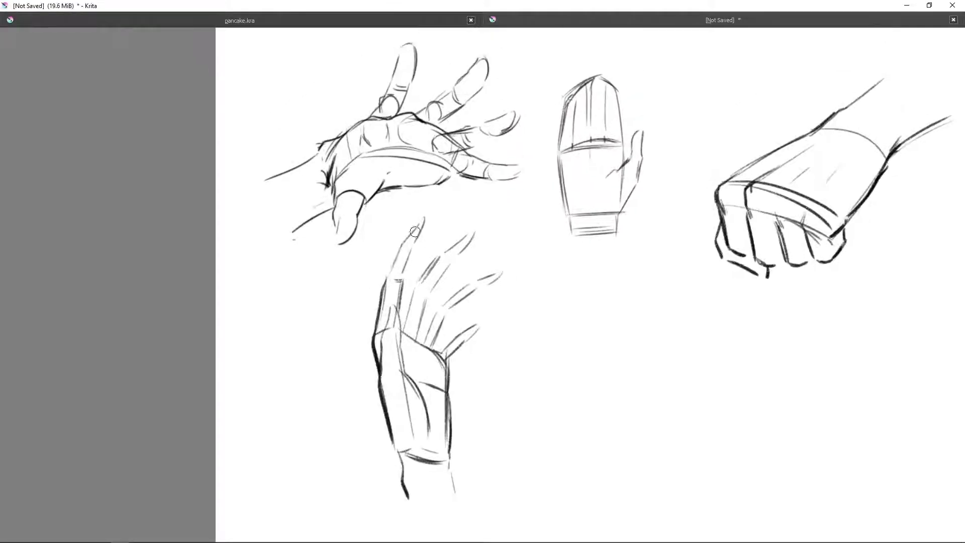
Flesh out the upper fingers of the fourth hand around their guide lines.
scroll(399, 248, "down", 1)
mouse_move(427, 244)
left_mouse_down()
mouse_move(413, 294)
mouse_move(484, 194)
left_mouse_up()
mouse_move(456, 235)
left_mouse_down()
mouse_move(432, 272)
mouse_move(407, 251)
left_mouse_up()
scroll(424, 287, "down", 1)
mouse_move(432, 291)
left_mouse_down()
mouse_move(475, 235)
mouse_move(449, 257)
mouse_move(513, 219)
left_mouse_up()
key("ctrl+z")
Outline the lower fingers of the fourth hand and extend its forearm contours below the wrist.
left_click_drag(457, 264, 490, 238)
mouse_move(445, 301)
left_mouse_down()
mouse_move(505, 234)
mouse_move(475, 282)
mouse_move(515, 272)
left_mouse_up()
key("ctrl+z")
left_click_drag(435, 289, 462, 245)
key("ctrl+z")
left_click_drag(495, 281, 457, 297)
left_click_drag(407, 375, 413, 411)
left_click_drag(452, 348, 461, 398)
Start a fifth hand beside the fourth by sketching its thumb mound curve and thumb-side contour.
left_click_drag(405, 324, 331, 394)
left_click_drag(500, 295, 531, 346)
mouse_move(505, 301)
left_mouse_down()
mouse_move(474, 280)
mouse_move(481, 313)
left_mouse_up()
left_click_drag(469, 252, 465, 264)
mouse_move(473, 267)
left_mouse_down()
mouse_move(448, 284)
mouse_move(456, 292)
mouse_move(482, 280)
left_mouse_up()
key("ctrl+z")
left_click_drag(518, 282, 517, 264)
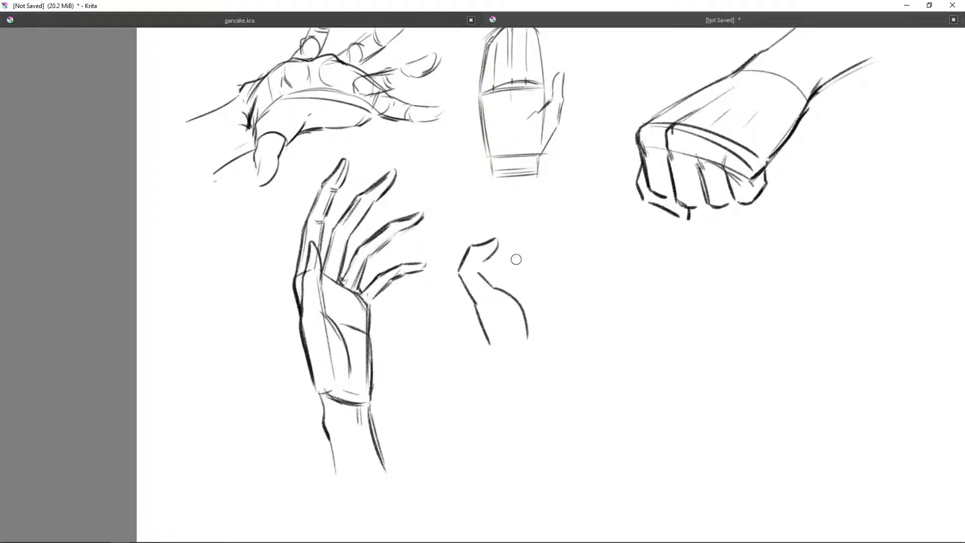
Undo the last three strokes and redraw the outer palm edge of the fifth hand.
scroll(471, 292, "down", 1)
scroll(486, 294, "up", 1)
key("ctrl+z")
key("ctrl+z")
key("ctrl+z")
left_click_drag(483, 345, 456, 291)
Sketch the upper palm edge of the fifth hand, sloping down to its far side.
mouse_move(456, 290)
left_mouse_down()
mouse_move(488, 272)
mouse_move(540, 334)
left_mouse_up()
key("ctrl+z")
scroll(501, 282, "down", 1)
left_click_drag(481, 266, 537, 280)
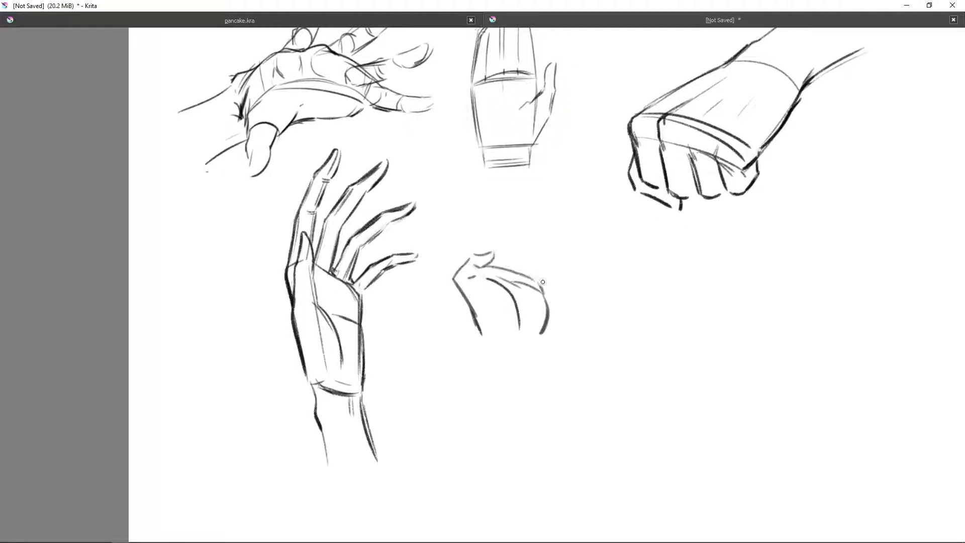
mouse_move(480, 225)
left_mouse_down()
mouse_move(495, 242)
mouse_move(498, 224)
left_mouse_up()
key("ctrl+z")
Sketch the short curled fingers of the fifth hand with joint lines and rounded fingertips.
left_click_drag(523, 256, 517, 268)
left_click_drag(532, 258, 527, 270)
left_click_drag(539, 270, 521, 288)
mouse_move(479, 255)
left_mouse_down()
mouse_move(485, 259)
mouse_move(442, 254)
left_mouse_up()
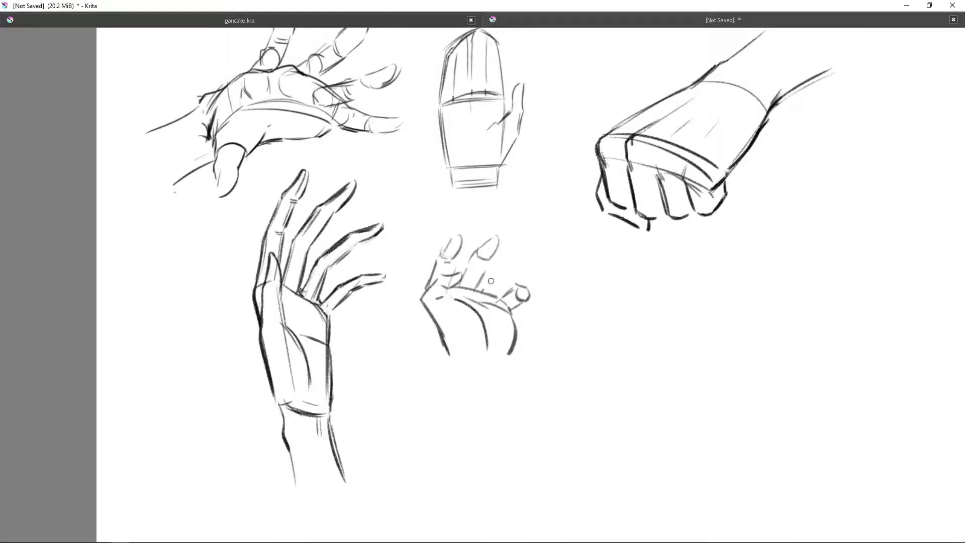
mouse_move(510, 257)
left_mouse_down()
mouse_move(543, 261)
mouse_move(487, 266)
left_mouse_up()
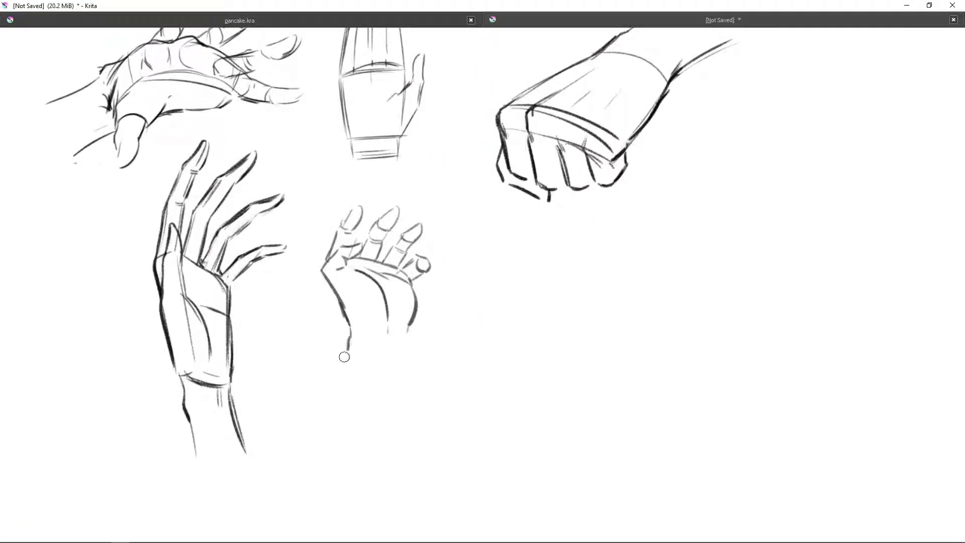
Extend the wrist and two forearm lines downward from the fifth hand.
left_click_drag(408, 336, 391, 411)
left_click_drag(348, 348, 332, 404)
left_click_drag(479, 263, 474, 275)
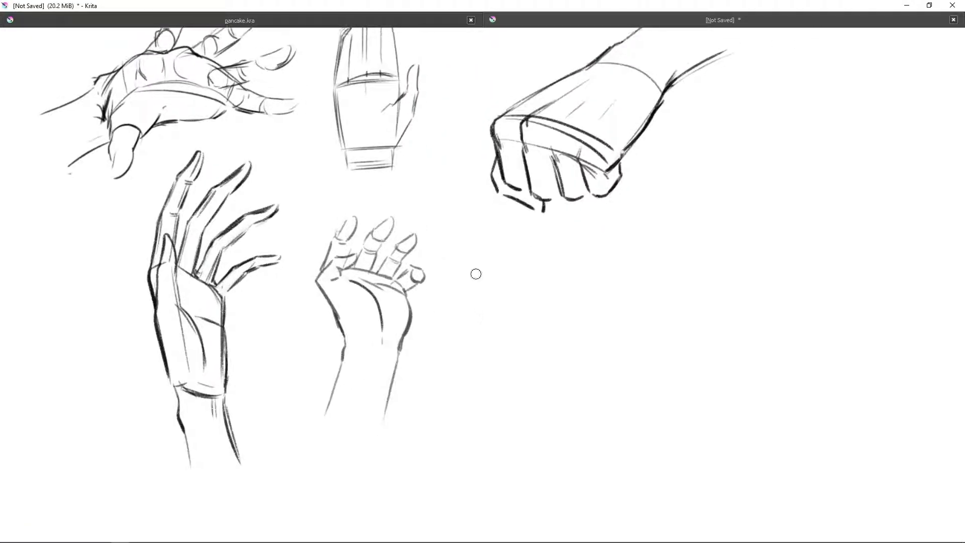
Outline the narrow palm of a sixth hand in side view, beside the cupped hand, with a short wrist line.
left_click_drag(535, 285, 533, 300)
mouse_move(495, 335)
left_mouse_down()
mouse_move(472, 276)
mouse_move(475, 368)
left_mouse_up()
left_click_drag(468, 276, 513, 370)
mouse_move(476, 373)
left_mouse_down()
mouse_move(509, 375)
mouse_move(496, 372)
left_mouse_up()
Strengthen both long edges of the side-view palm, removing the two stray finger strokes.
mouse_move(480, 329)
left_mouse_down()
mouse_move(507, 237)
mouse_move(508, 249)
left_mouse_up()
key("ctrl+z")
left_click_drag(510, 285, 513, 378)
left_click_drag(470, 292, 472, 364)
mouse_move(480, 242)
left_mouse_down()
mouse_move(477, 277)
mouse_move(507, 260)
mouse_move(509, 341)
mouse_move(485, 399)
left_mouse_up()
key("ctrl+z")
Transform the side-view hand and refine its palm, knuckle and finger contours, undoing the last two misplaced strokes.
scroll(509, 342, "down", 1)
key("ctrl+t")
key("Return")
mouse_move(460, 255)
left_mouse_down()
mouse_move(454, 278)
mouse_move(481, 347)
left_mouse_up()
left_click_drag(460, 302, 475, 300)
mouse_move(455, 306)
left_mouse_down()
mouse_move(457, 250)
mouse_move(472, 309)
mouse_move(450, 207)
mouse_move(465, 216)
mouse_move(474, 251)
mouse_move(492, 409)
left_mouse_up()
key("ctrl+z")
key("ctrl+z")
left_click_drag(474, 233, 479, 190)
Draw a vertical measuring line beside the side-view hand, with ticks at the fingertips, knuckles and wrist.
left_click_drag(437, 236, 437, 102)
left_click_drag(430, 103, 444, 102)
left_click_drag(428, 250, 443, 241)
key("ctrl+z")
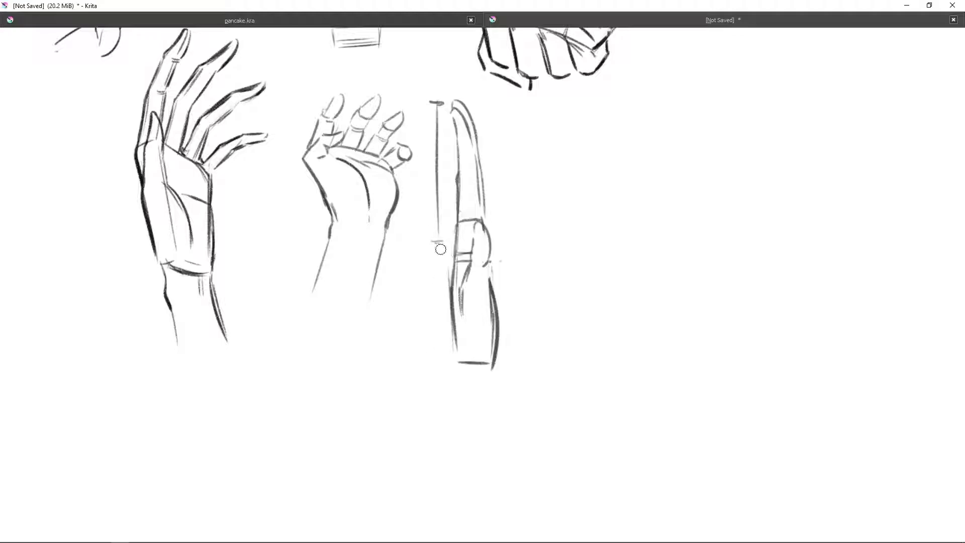
left_click_drag(432, 377, 443, 376)
key("ctrl+z")
left_click_drag(436, 244, 435, 383)
left_click_drag(426, 382, 440, 379)
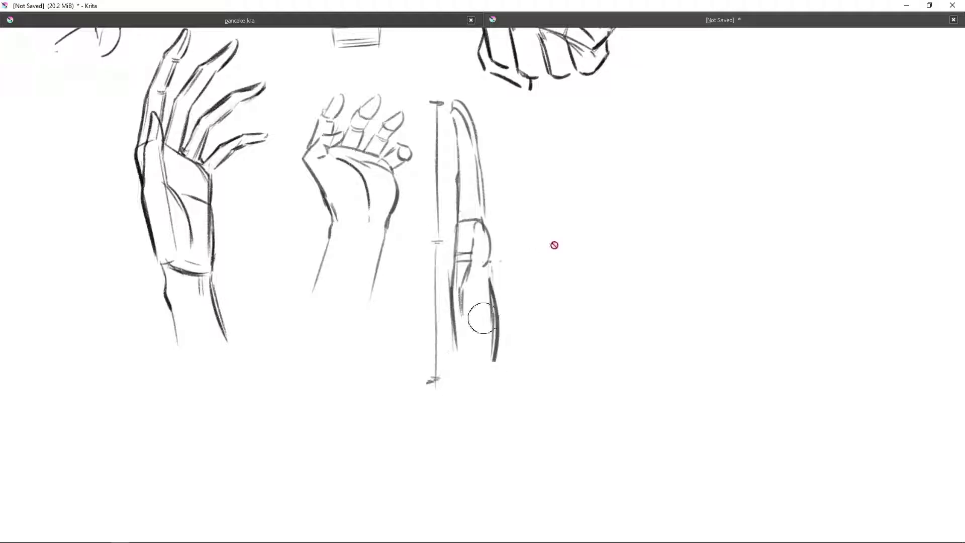
Redraw the side-view palm's back edge down to the wrist and scale the fingers down slightly.
mouse_move(453, 256)
left_mouse_down()
mouse_move(457, 385)
mouse_move(475, 387)
left_mouse_up()
scroll(482, 261, "up", 1)
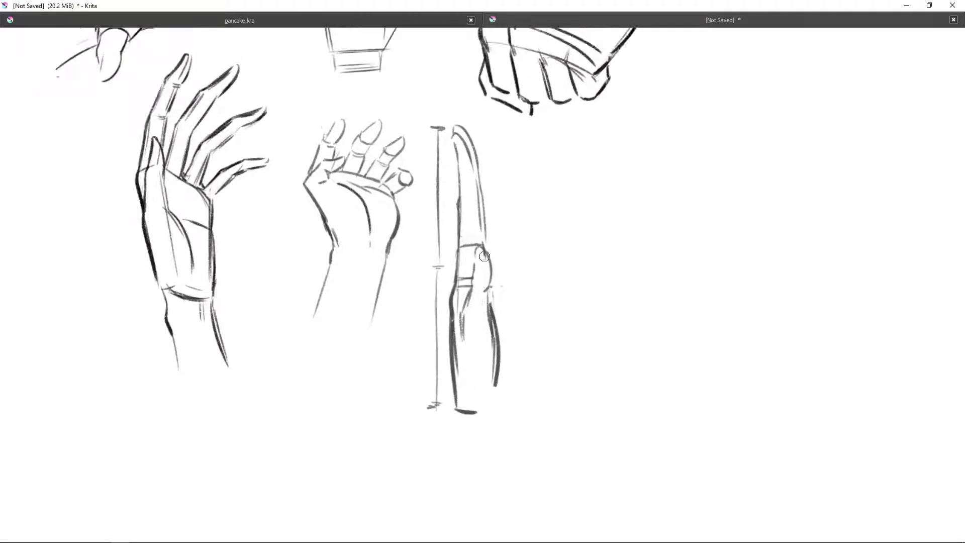
key("ctrl+t")
mouse_move(508, 235)
left_mouse_down()
mouse_move(447, 111)
mouse_move(465, 121)
left_mouse_up()
key("Return")
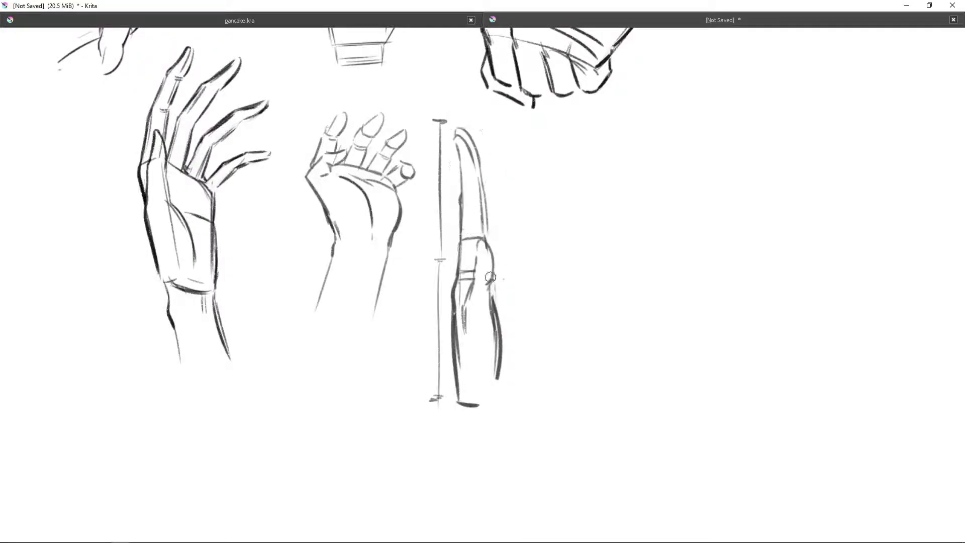
Erase the side-view hand's wrist line and extend both forearm edges downward past the measuring line.
scroll(492, 269, "down", 1)
left_click_drag(493, 266, 493, 386)
key("e")
left_click_drag(478, 381, 458, 377)
key("e")
left_click_drag(456, 374, 450, 408)
key("ctrl+z")
key("ctrl+z")
key("ctrl+z")
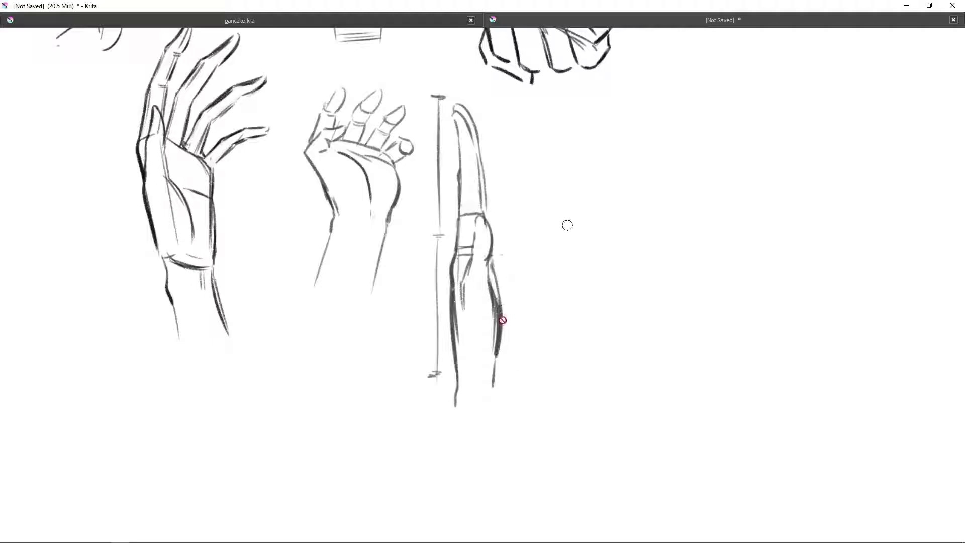
Reshape the thumb-side edge of the side-view palm into a rounded bulge above the wrist.
left_click_drag(492, 299, 496, 376)
left_click_drag(502, 231, 454, 269)
mouse_move(490, 396)
left_mouse_down()
mouse_move(399, 291)
mouse_move(477, 363)
mouse_move(513, 323)
left_mouse_up()
Place a copy of the side-view hand beside the original and erase the copy's upright fingers.
key("ctrl+t")
key("Return")
key("e")
mouse_move(442, 136)
left_mouse_down()
mouse_move(450, 277)
mouse_move(432, 304)
mouse_move(450, 274)
mouse_move(433, 311)
mouse_move(431, 372)
left_mouse_up()
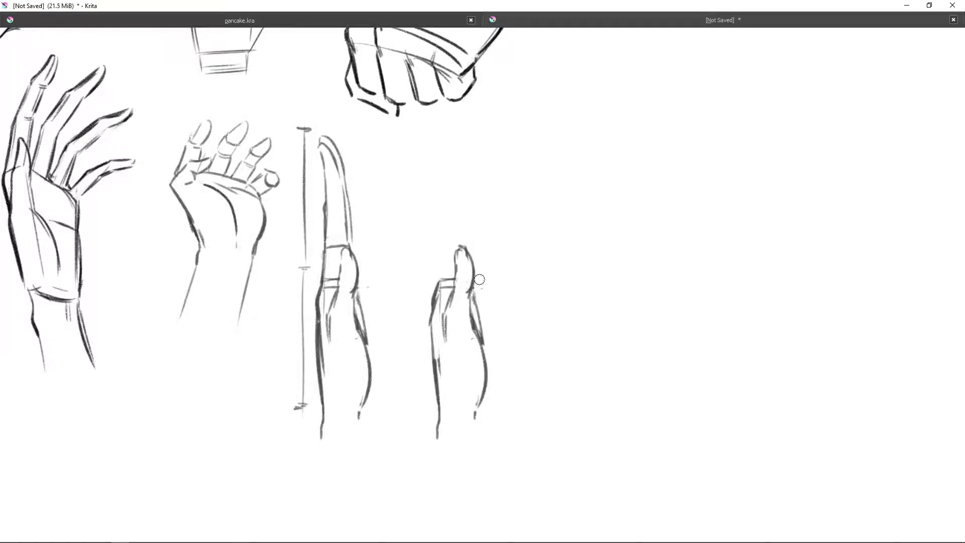
Try to sketch the copied hand's fingers bent forward horizontally from the knuckles.
left_click_drag(440, 279, 553, 282)
left_click_drag(476, 301, 516, 292)
key("ctrl+z")
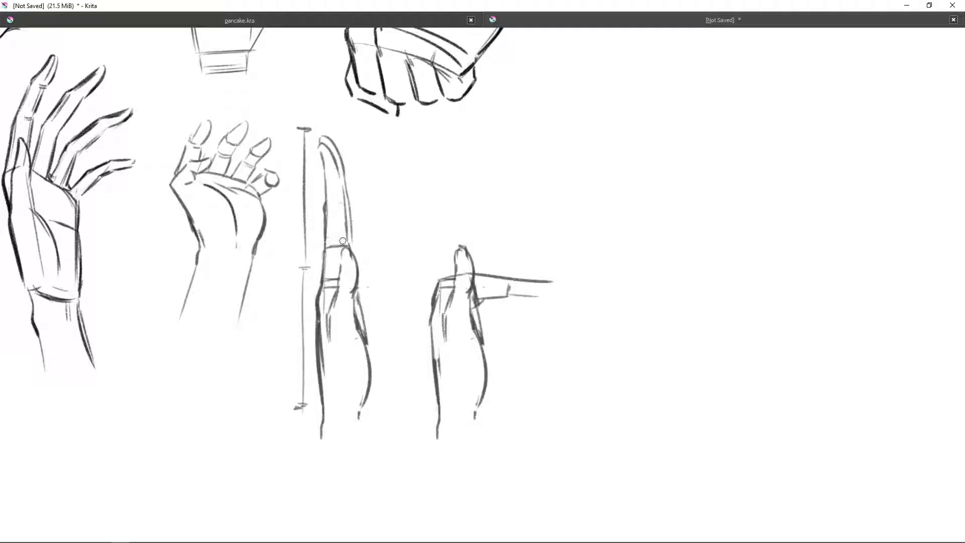
key("ctrl+z")
Darken the knuckle edges of both side-view hands and redraw the bent hand's first finger segment as a short block.
mouse_move(331, 266)
left_mouse_down()
mouse_move(312, 349)
mouse_move(315, 324)
left_mouse_up()
left_click_drag(440, 286, 431, 347)
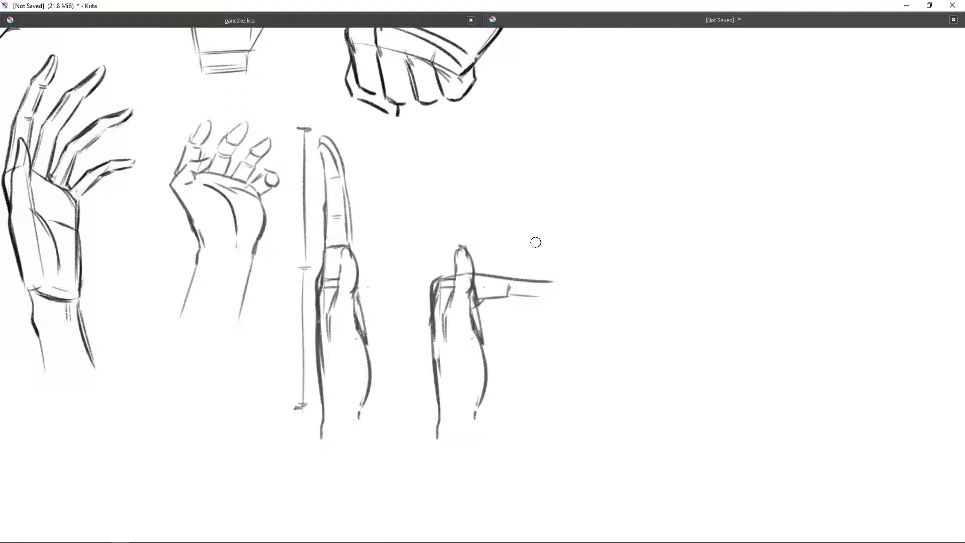
key("ctrl+z")
key("ctrl+z")
key("ctrl+z")
left_click_drag(435, 281, 447, 289)
mouse_move(438, 281)
left_mouse_down()
mouse_move(503, 280)
mouse_move(505, 299)
left_mouse_up()
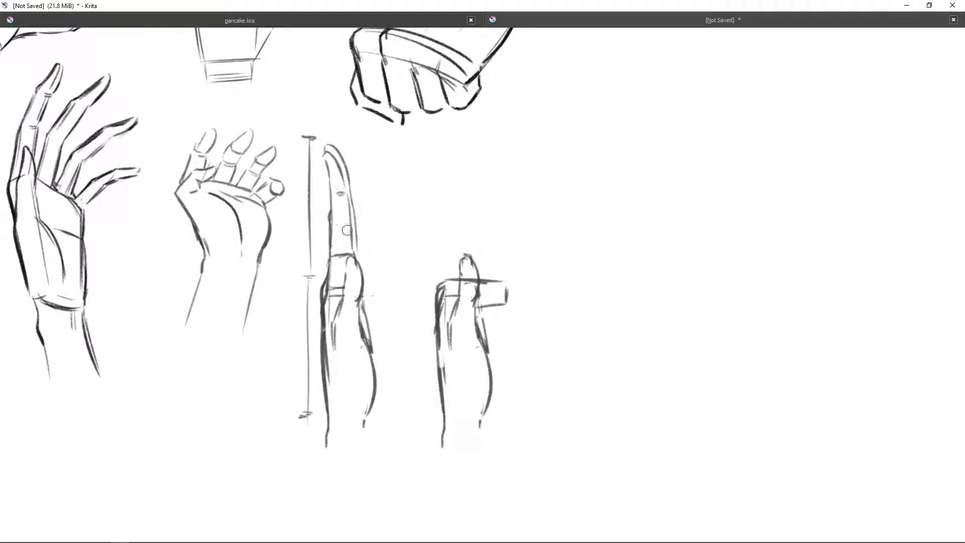
Extend the bent hand's fingers horizontally from the first segment to a tapered tip.
mouse_move(505, 301)
left_mouse_down()
mouse_move(542, 300)
mouse_move(538, 282)
mouse_move(578, 284)
left_mouse_up()
left_click_drag(437, 277, 529, 276)
mouse_move(540, 284)
left_mouse_down()
mouse_move(581, 284)
mouse_move(557, 296)
left_mouse_up()
Draw light arcs for the fingers' swing from upright to horizontal, add straight guide lines, and adjust the bent fingers' length.
left_click_drag(352, 146, 442, 201)
left_click_drag(442, 159, 445, 249)
left_click_drag(467, 145, 577, 255)
left_click_drag(590, 287, 562, 296)
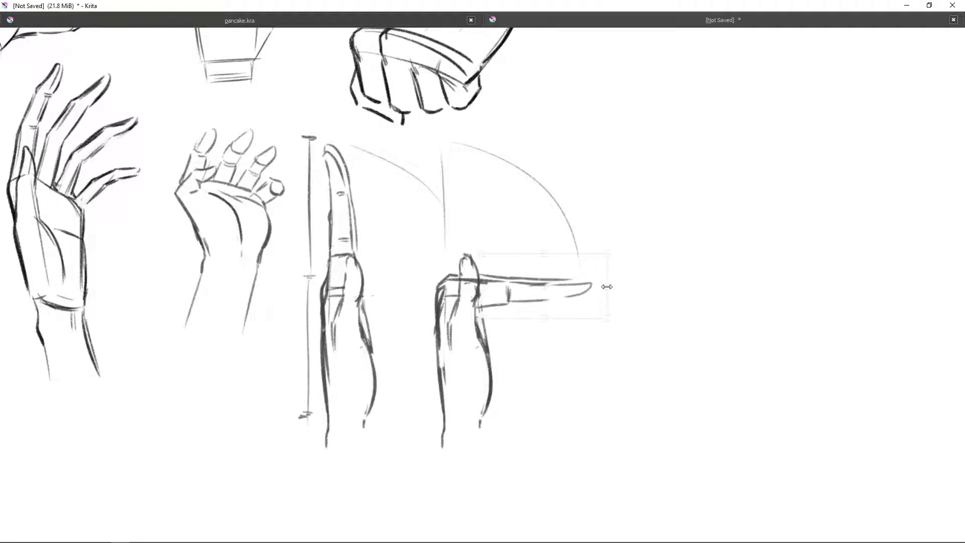
left_click_drag(465, 252, 514, 205)
mouse_move(446, 275)
left_mouse_down()
mouse_move(463, 254)
mouse_move(477, 260)
mouse_move(462, 267)
left_mouse_up()
Scale down the fist and the two side-view hands together and fit them beside the other studies.
mouse_move(344, 290)
left_mouse_down()
mouse_move(549, 388)
mouse_move(346, 287)
left_mouse_up()
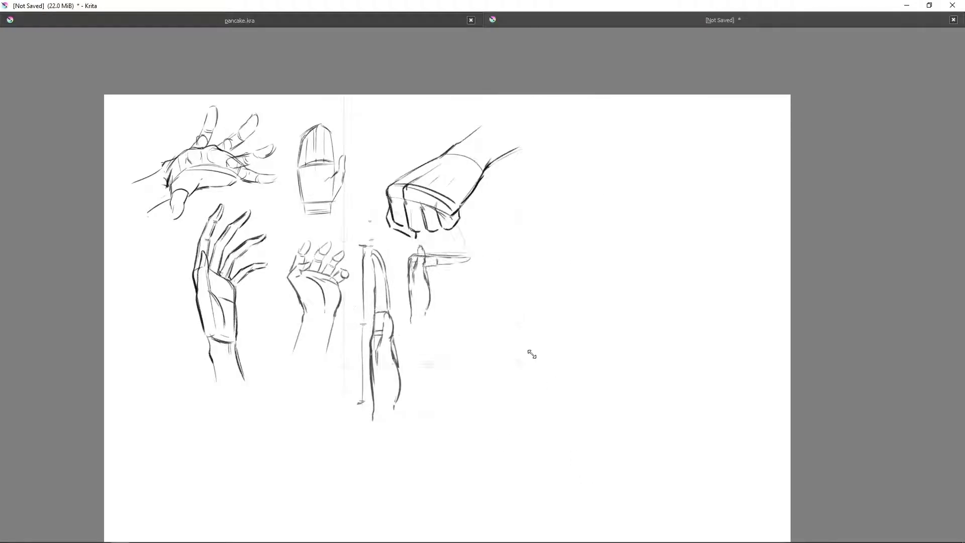
key("ctrl+shift+a")
key("ctrl+t")
left_click_drag(538, 439, 462, 280)
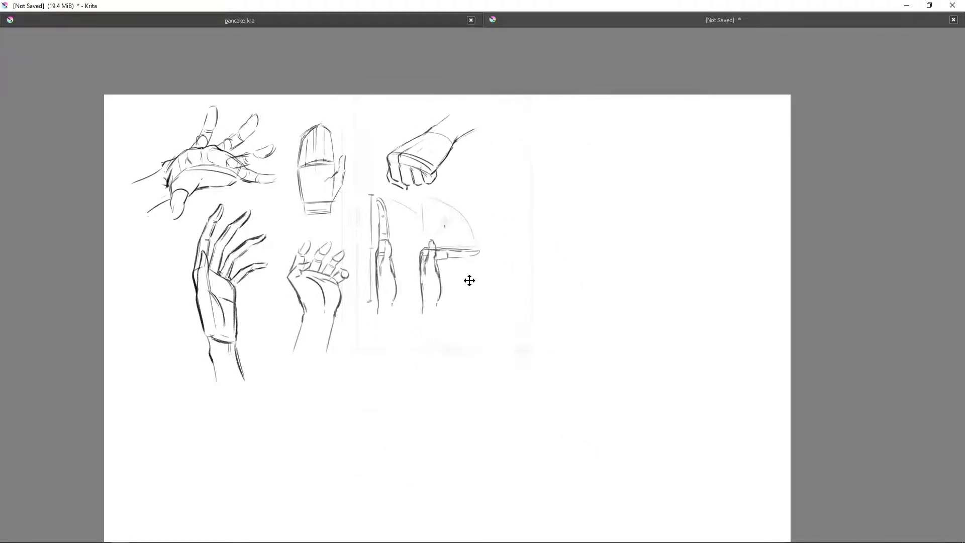
key("Return")
scroll(448, 254, "up", 5)
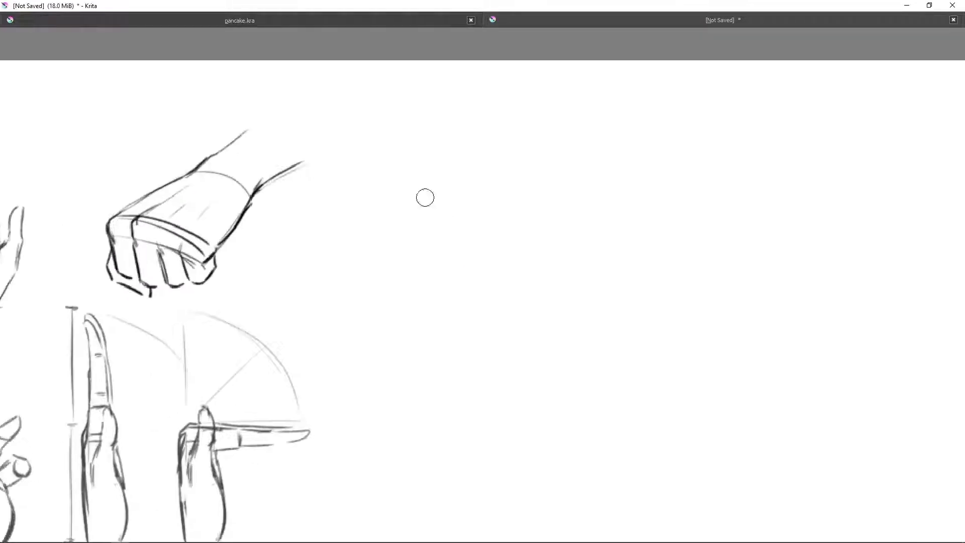
left_click_drag(376, 232, 420, 217)
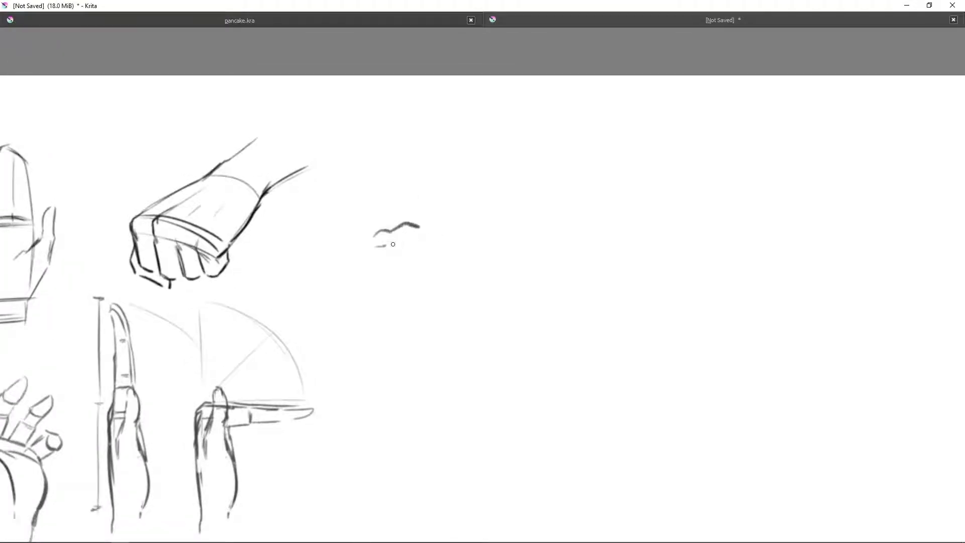
scroll(424, 216, "down", 2)
key("ctrl+z")
mouse_move(392, 268)
left_mouse_down()
mouse_move(470, 241)
mouse_move(498, 253)
left_mouse_up()
key("ctrl+z")
Sketch a large tapered box for a palm in the empty area beside the fist, with an arched knuckle edge.
mouse_move(384, 254)
left_mouse_down()
mouse_move(395, 371)
mouse_move(392, 357)
left_mouse_up()
left_click_drag(399, 266, 405, 371)
left_click_drag(501, 264, 483, 360)
left_click_drag(405, 372, 476, 361)
left_click_drag(400, 264, 501, 262)
left_click_drag(382, 249, 485, 246)
mouse_move(529, 323)
left_mouse_down()
mouse_move(497, 321)
mouse_move(459, 287)
left_mouse_up()
Add a thumb wedge with a curved base and four upward finger lines to the large box palm.
left_click_drag(315, 250, 348, 311)
left_click_drag(282, 233, 312, 296)
left_click_drag(319, 125, 327, 206)
left_click_drag(363, 113, 364, 199)
left_click_drag(402, 131, 398, 204)
left_click_drag(436, 151, 430, 205)
left_click_drag(265, 236, 320, 264)
left_click_drag(381, 261, 320, 260)
Sketch a smaller tilted box palm beside the large one, with an arched knuckle edge and a curved thumb base.
mouse_move(383, 305)
left_mouse_down()
mouse_move(435, 240)
mouse_move(448, 250)
mouse_move(499, 234)
left_mouse_up()
mouse_move(432, 237)
left_mouse_down()
mouse_move(500, 233)
mouse_move(498, 222)
left_mouse_up()
mouse_move(447, 252)
left_mouse_down()
mouse_move(505, 236)
mouse_move(497, 221)
left_mouse_up()
left_click_drag(447, 253, 504, 244)
mouse_move(394, 304)
left_mouse_down()
mouse_move(427, 242)
mouse_move(397, 323)
left_mouse_up()
mouse_move(444, 257)
left_mouse_down()
mouse_move(416, 324)
mouse_move(458, 320)
left_mouse_up()
left_click_drag(502, 243, 449, 324)
mouse_move(437, 263)
left_mouse_down()
mouse_move(416, 320)
mouse_move(442, 326)
left_mouse_up()
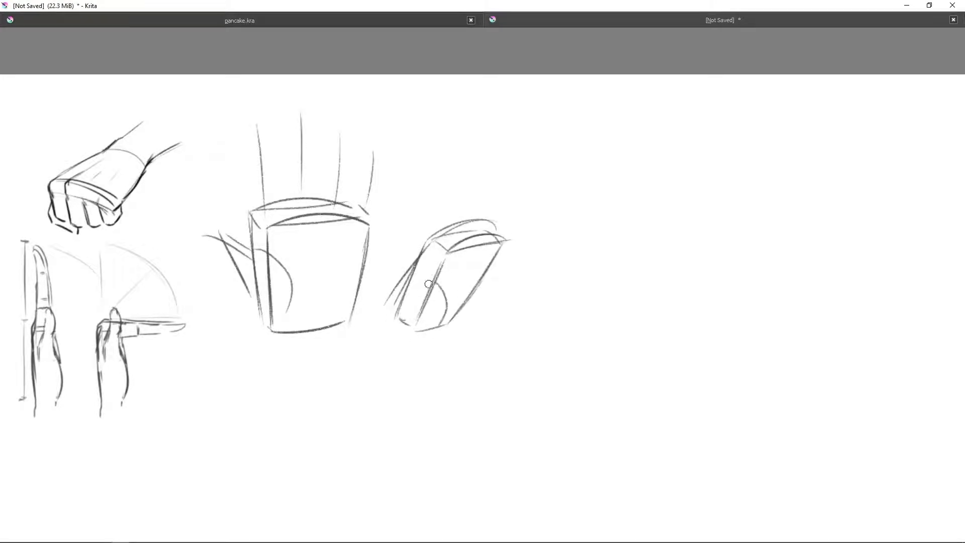
left_click_drag(446, 264, 442, 316)
Block in angular curled fingers above and along the far side of the tilted box palm.
mouse_move(420, 271)
left_mouse_down()
mouse_move(422, 291)
mouse_move(468, 253)
mouse_move(454, 190)
left_mouse_up()
left_click_drag(453, 188, 475, 189)
left_click_drag(495, 190, 475, 223)
mouse_move(498, 187)
left_mouse_down()
mouse_move(521, 197)
mouse_move(518, 226)
left_mouse_up()
left_click_drag(520, 220, 532, 240)
left_click_drag(531, 242, 527, 260)
mouse_move(498, 232)
left_mouse_down()
mouse_move(511, 239)
mouse_move(506, 293)
left_mouse_up()
mouse_move(500, 257)
left_mouse_down()
mouse_move(516, 279)
mouse_move(497, 268)
mouse_move(521, 253)
mouse_move(458, 291)
left_mouse_up()
left_click_drag(460, 291, 470, 298)
Reinforce the first finger's outer line and the thumb-side edge of the tilted palm.
left_click_drag(452, 199, 427, 284)
left_click_drag(438, 241, 416, 295)
left_click_drag(422, 285, 404, 324)
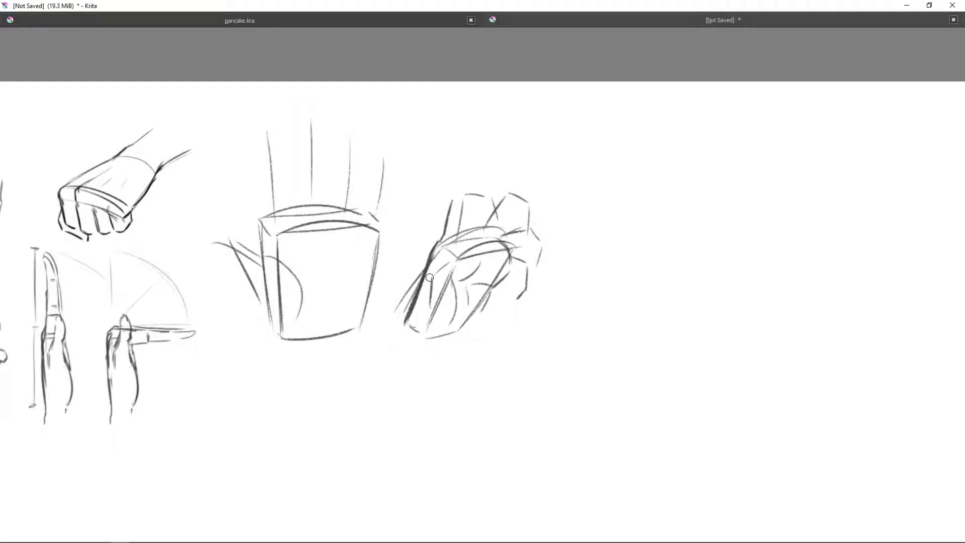
left_click_drag(447, 260, 425, 301)
Darken and refine the curled fingers of the tilted hand with inner contours and firmer outer edges.
scroll(456, 217, "up", 1)
left_click_drag(478, 219, 497, 243)
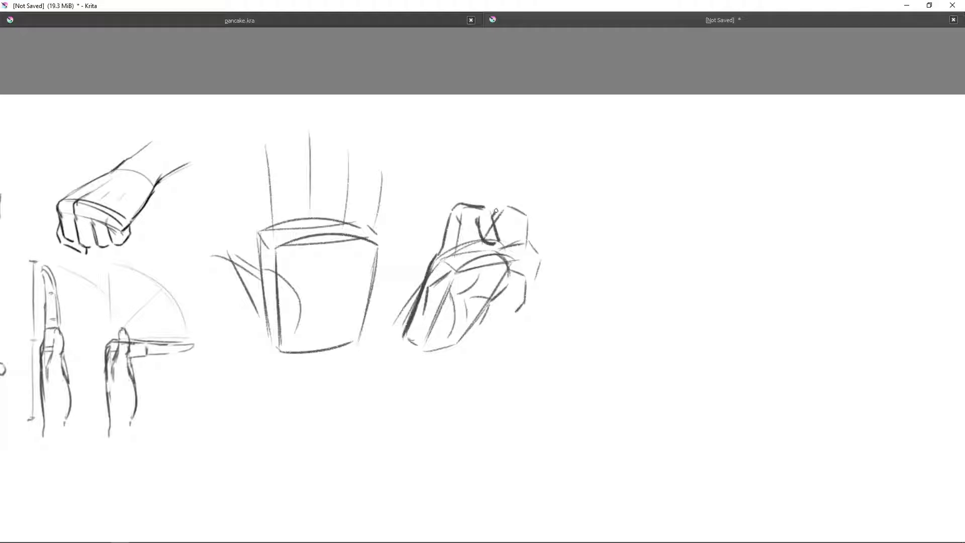
mouse_move(514, 221)
left_mouse_down()
mouse_move(482, 232)
mouse_move(491, 213)
mouse_move(538, 254)
left_mouse_up()
key("ctrl+z")
left_click_drag(541, 261, 533, 289)
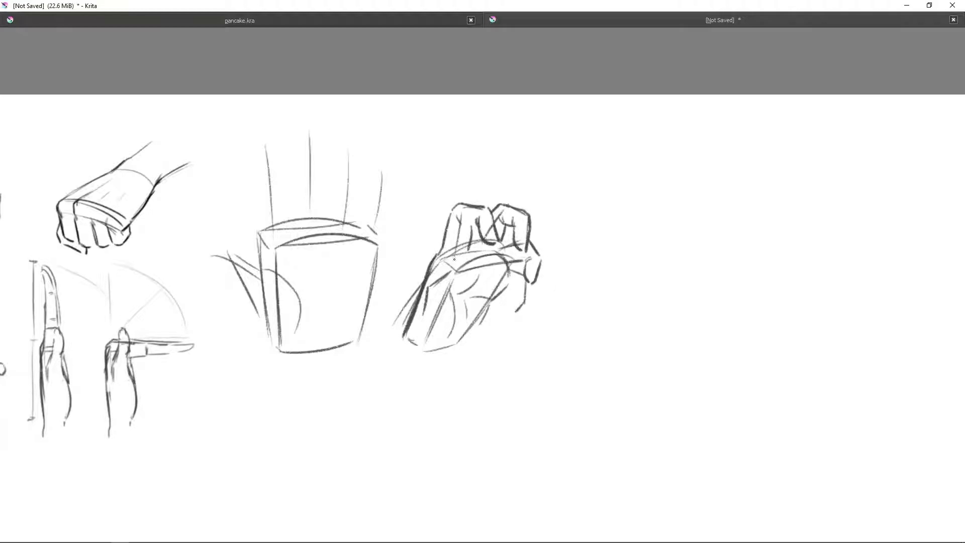
Rework the tilted hand's knuckle edge, then strengthen its thumb-base crease and outer palm edge.
mouse_move(524, 265)
left_mouse_down()
mouse_move(532, 268)
mouse_move(482, 233)
left_mouse_up()
key("ctrl+z")
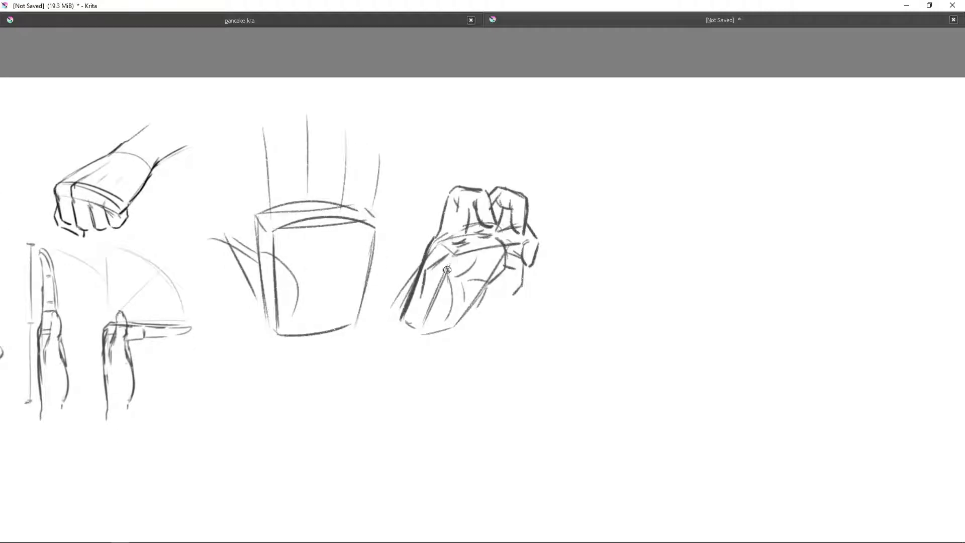
left_click_drag(448, 271, 452, 317)
left_click_drag(490, 279, 457, 325)
Sketch a flat tapered palm shape with a wrist line below the large box palm.
mouse_move(474, 212)
left_mouse_down()
mouse_move(459, 173)
mouse_move(633, 136)
left_mouse_up()
left_click_drag(420, 319, 486, 319)
left_click_drag(416, 324, 427, 406)
left_click_drag(430, 414, 452, 413)
left_click_drag(486, 323, 481, 406)
left_click_drag(428, 412, 482, 416)
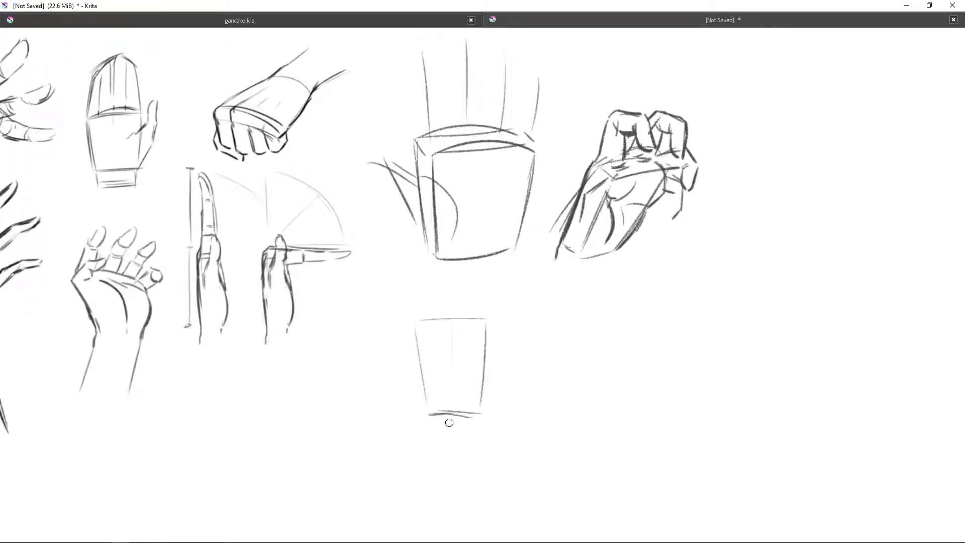
Add an outstretched thumb and spread upright fingers to the flat tapered palm.
mouse_move(422, 410)
left_mouse_down()
mouse_move(391, 334)
mouse_move(412, 339)
left_mouse_up()
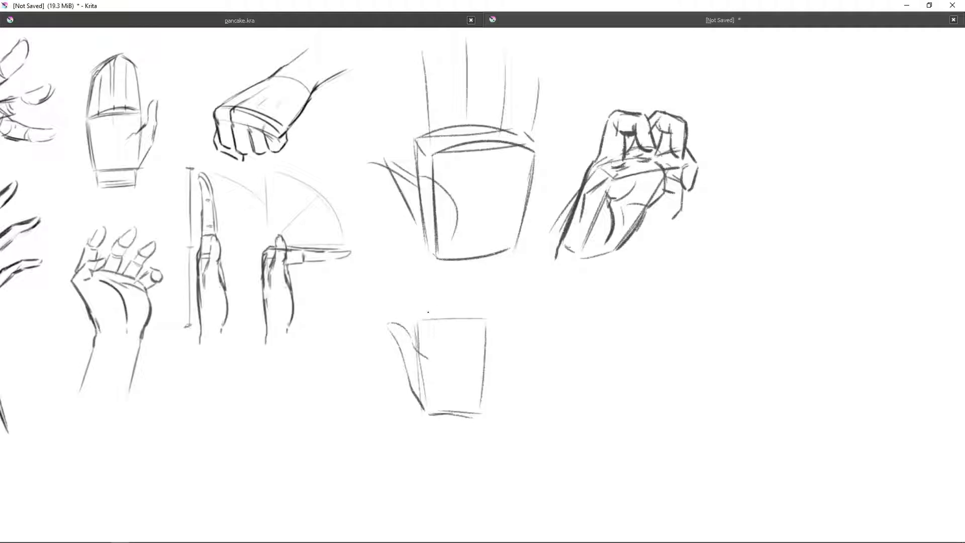
mouse_move(464, 315)
left_mouse_down()
mouse_move(488, 356)
mouse_move(409, 269)
mouse_move(427, 301)
left_mouse_up()
mouse_move(442, 308)
left_mouse_down()
mouse_move(441, 249)
mouse_move(459, 273)
left_mouse_up()
mouse_move(466, 313)
left_mouse_down()
mouse_move(491, 266)
mouse_move(477, 317)
mouse_move(513, 307)
mouse_move(505, 324)
left_mouse_up()
key("ctrl+z")
Add crease lines across the open palm, undoing the misplaced strokes.
left_click_drag(436, 354, 457, 378)
mouse_move(427, 341)
left_mouse_down()
mouse_move(481, 328)
mouse_move(480, 404)
left_mouse_up()
key("ctrl+z")
left_click_drag(396, 347, 424, 413)
key("ctrl+z")
Define the open hand's thumb-side wrist edge and extend a forearm line downward from it.
mouse_move(408, 374)
left_mouse_down()
mouse_move(425, 404)
mouse_move(449, 314)
left_mouse_up()
left_click_drag(450, 324, 451, 359)
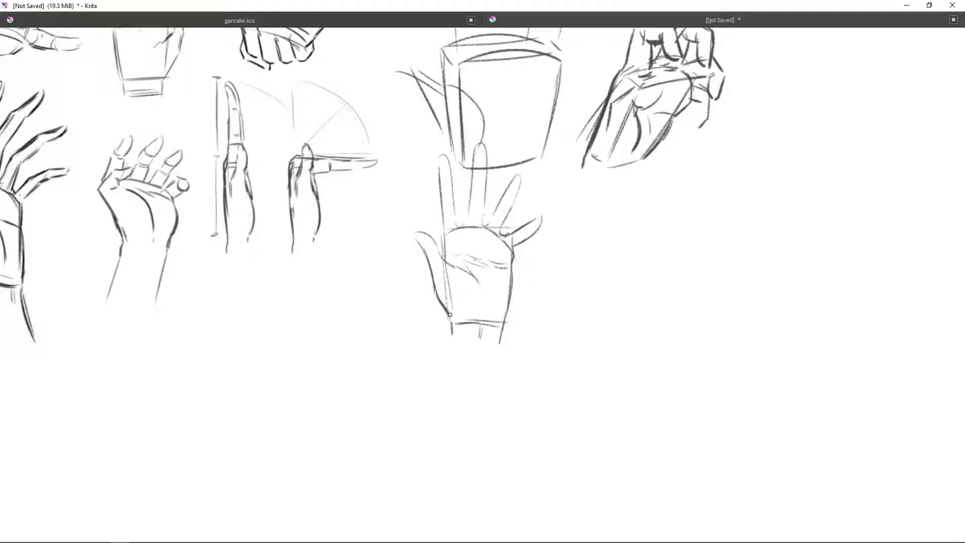
left_click_drag(443, 410, 450, 330)
Sketch a long box in perspective with a diamond-shaped end in the empty area below the side-view hands.
scroll(407, 304, "left", 5)
scroll(408, 304, "up", 1)
mouse_move(373, 360)
left_mouse_down()
mouse_move(444, 350)
mouse_move(434, 374)
left_mouse_up()
left_click_drag(434, 375, 359, 384)
left_click_drag(441, 396, 366, 421)
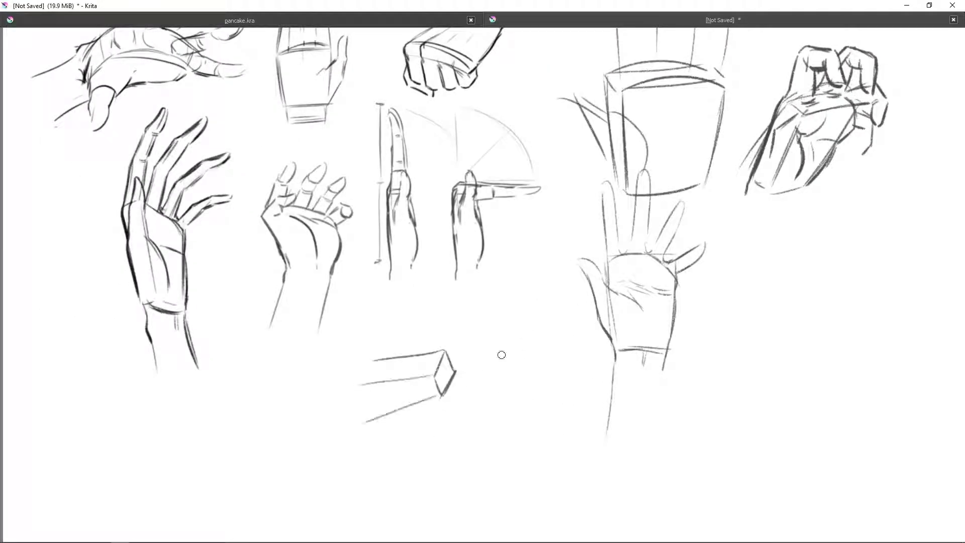
Extend a palm box from the diamond-shaped wrist end of the forearm box, undoing the misplaced edges.
key("ctrl+z")
left_click_drag(444, 393, 467, 347)
left_click_drag(468, 345, 545, 346)
key("ctrl+z")
mouse_move(556, 347)
left_mouse_down()
mouse_move(528, 384)
mouse_move(461, 374)
mouse_move(533, 397)
left_mouse_up()
key("ctrl+z")
key("ctrl+z")
left_click_drag(500, 346, 547, 345)
left_click_drag(458, 374, 542, 382)
left_click_drag(556, 346, 539, 379)
left_click_drag(460, 392, 525, 397)
left_click_drag(557, 347, 526, 397)
Select the forearm-and-palm box sketch, move it into the empty space beside the open hand, and clear the selection.
left_click_drag(502, 352, 481, 287)
left_click_drag(578, 297, 572, 294)
key("ctrl+t")
left_click_drag(452, 322, 653, 301)
key("Return")
mouse_move(653, 252)
left_mouse_down()
mouse_move(487, 335)
mouse_move(551, 360)
mouse_move(528, 361)
left_mouse_up()
key("ctrl+shift+a")
Add straight finger lines fanning out from the far end of the palm box, undoing stray strokes.
left_click_drag(557, 309, 544, 358)
mouse_move(525, 360)
left_mouse_down()
mouse_move(587, 381)
mouse_move(595, 375)
left_mouse_up()
left_click_drag(543, 342, 617, 359)
mouse_move(558, 327)
left_mouse_down()
mouse_move(639, 323)
mouse_move(622, 304)
mouse_move(647, 329)
left_mouse_up()
key("ctrl+z")
key("ctrl+z")
Sketch a curved palm box in perspective in the empty area beyond the curled-finger hand, redoing its first edge.
key("minus")
key("Tab")
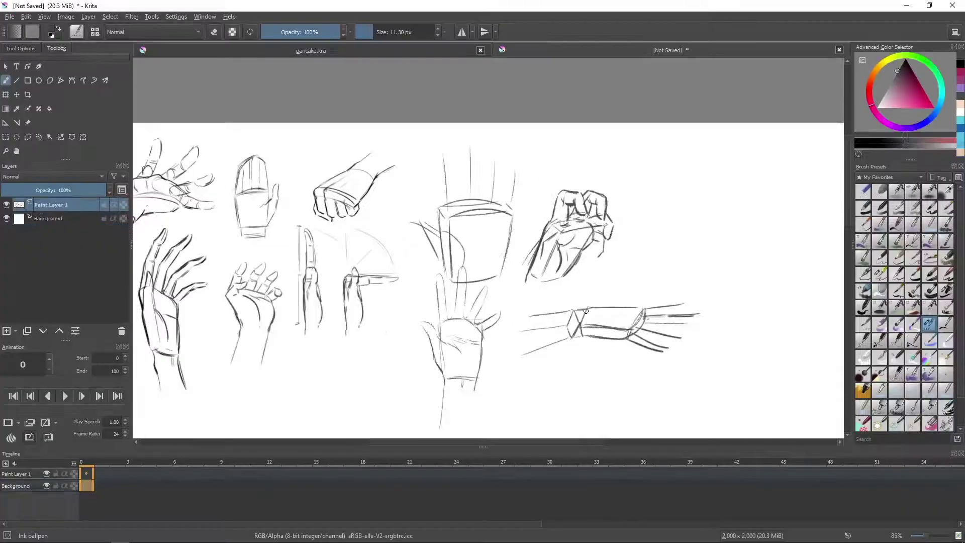
key("Tab")
mouse_move(377, 267)
left_mouse_down()
mouse_move(380, 310)
mouse_move(416, 264)
left_mouse_up()
key("ctrl+z")
scroll(379, 273, "down", 1)
left_click_drag(416, 265, 415, 292)
left_click_drag(376, 305, 495, 314)
left_click_drag(418, 260, 508, 304)
left_click_drag(415, 288, 510, 318)
mouse_move(425, 259)
left_mouse_down()
mouse_move(471, 259)
mouse_move(504, 316)
left_mouse_up()
left_click_drag(490, 280, 491, 320)
mouse_move(378, 289)
left_mouse_down()
mouse_move(375, 326)
mouse_move(386, 342)
mouse_move(410, 329)
mouse_move(414, 313)
mouse_move(495, 317)
left_mouse_up()
Add a raised index finger and two outstretched fingers to the curved palm box.
mouse_move(475, 257)
left_mouse_down()
mouse_move(444, 254)
mouse_move(442, 218)
left_mouse_up()
mouse_move(420, 258)
left_mouse_down()
mouse_move(457, 205)
mouse_move(425, 244)
left_mouse_up()
left_click_drag(455, 187, 455, 226)
left_click_drag(487, 268, 526, 251)
left_click_drag(535, 251, 507, 279)
Sketch the folded fingers across the curved palm, undoing the misplaced strokes.
mouse_move(454, 226)
left_mouse_down()
mouse_move(443, 254)
mouse_move(485, 271)
mouse_move(460, 291)
mouse_move(505, 292)
mouse_move(505, 315)
left_mouse_up()
key("ctrl+z")
key("ctrl+z")
key("ctrl+z")
mouse_move(449, 259)
left_mouse_down()
mouse_move(484, 304)
mouse_move(458, 305)
left_mouse_up()
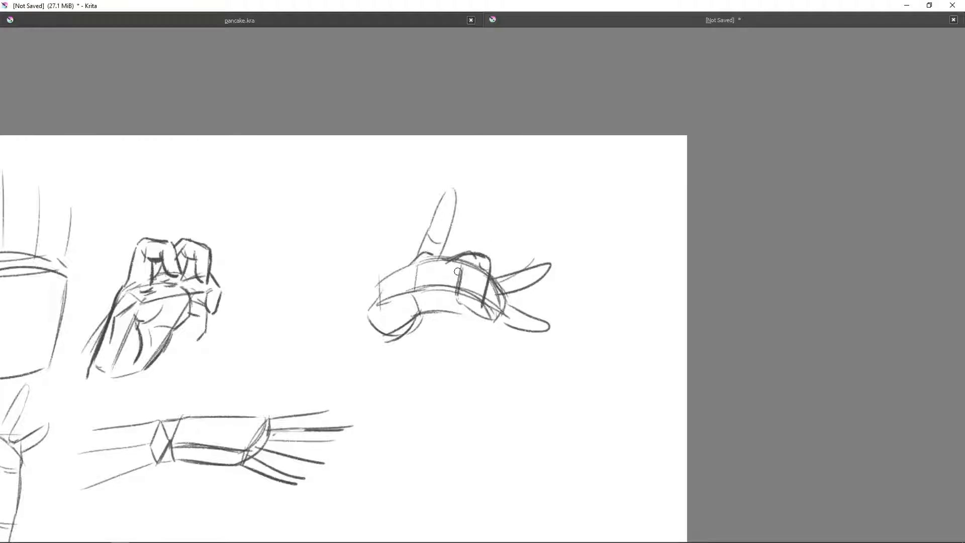
key("ctrl+z")
key("ctrl+z")
key("ctrl+z")
mouse_move(490, 254)
left_mouse_down()
mouse_move(485, 309)
mouse_move(481, 298)
left_mouse_up()
Draw the thumb and its base tucked beneath the curved palm's folded fingers, undoing the unsuccessful strokes.
mouse_move(401, 314)
left_mouse_down()
mouse_move(374, 344)
mouse_move(417, 346)
left_mouse_up()
left_click_drag(416, 334, 423, 347)
key("ctrl+z")
key("ctrl+z")
left_click_drag(378, 314, 409, 356)
key("ctrl+z")
mouse_move(381, 314)
left_mouse_down()
mouse_move(408, 357)
mouse_move(471, 327)
left_mouse_up()
key("ctrl+z")
key("ctrl+z")
left_click_drag(421, 341, 382, 338)
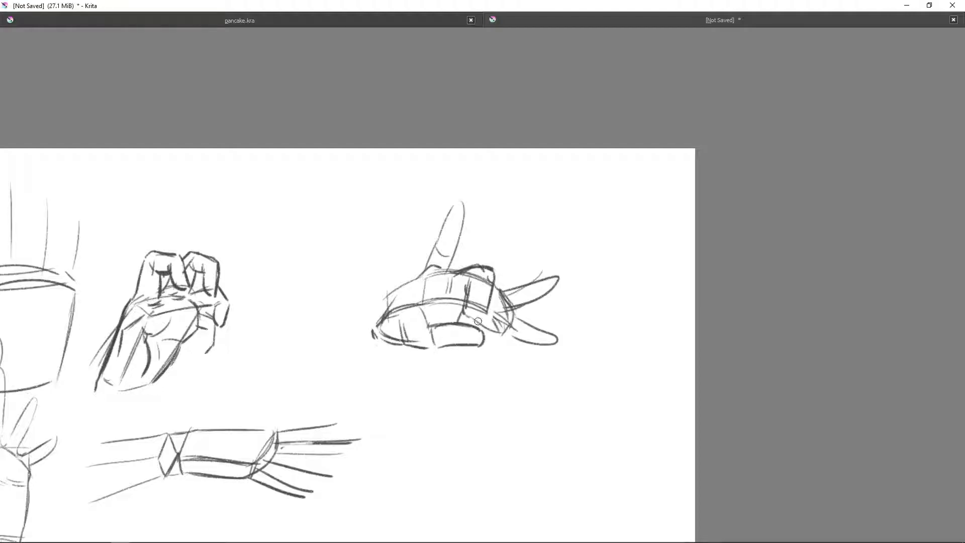
key("ctrl+z")
left_click_drag(389, 321, 405, 345)
Sketch a slanted palm wedge for another hand below the raised-index hand.
mouse_move(506, 252)
left_mouse_down()
mouse_move(475, 185)
mouse_move(524, 140)
left_mouse_up()
left_click_drag(466, 307, 471, 331)
left_click_drag(404, 346, 462, 314)
left_click_drag(399, 375, 476, 327)
mouse_move(397, 351)
left_mouse_down()
mouse_move(469, 308)
mouse_move(516, 346)
left_mouse_up()
left_click_drag(409, 345, 447, 342)
mouse_move(426, 335)
left_mouse_down()
mouse_move(394, 385)
mouse_move(457, 358)
left_mouse_up()
Add a raised index finger, two straight outstretched fingers and a bent finger to the slanted palm.
left_click_drag(475, 306, 547, 252)
left_click_drag(495, 309, 549, 253)
left_click_drag(520, 338, 572, 381)
mouse_move(496, 309)
left_mouse_down()
mouse_move(517, 340)
mouse_move(582, 379)
left_mouse_up()
left_click_drag(527, 367, 578, 383)
left_click_drag(499, 313, 532, 337)
left_click_drag(531, 338, 523, 377)
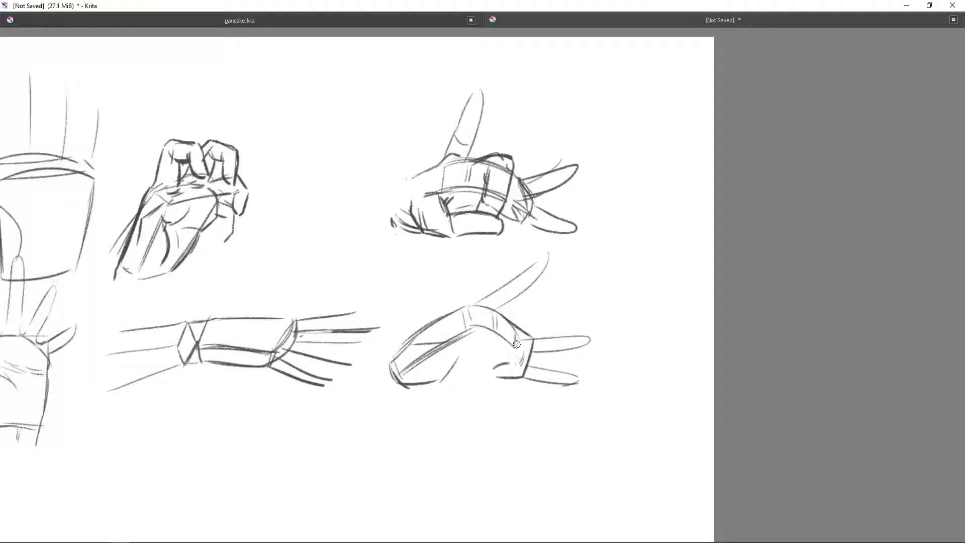
Draw the thumb curving inward to meet the bent finger in a ring, undoing stray strokes.
left_click_drag(467, 330, 437, 368)
key("ctrl+z")
mouse_move(512, 298)
left_mouse_down()
mouse_move(467, 327)
mouse_move(442, 374)
left_mouse_up()
key("ctrl+z")
key("ctrl+z")
key("Tab")
left_click_drag(392, 400, 451, 406)
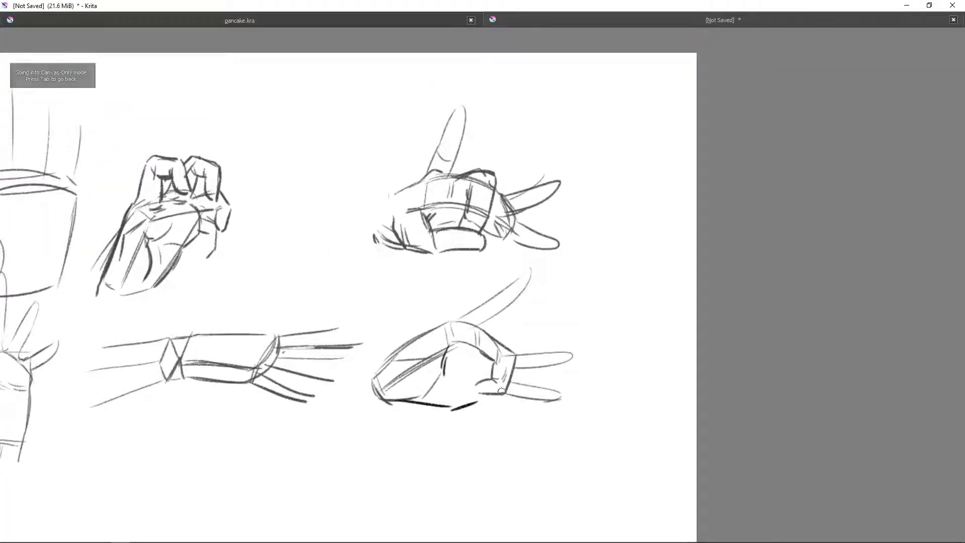
mouse_move(449, 345)
left_mouse_down()
mouse_move(449, 380)
mouse_move(474, 391)
left_mouse_up()
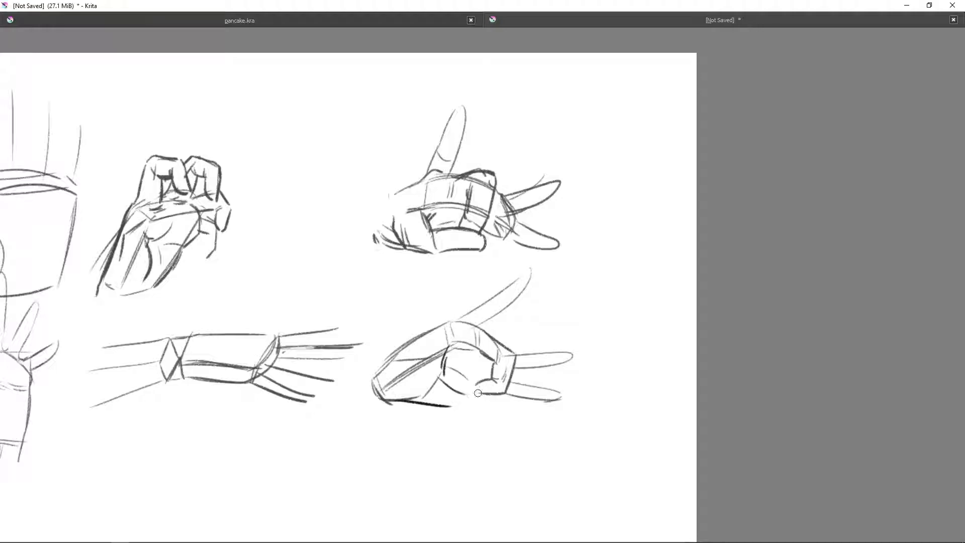
key("ctrl+z")
left_click_drag(419, 405, 502, 402)
Sketch a palm with a curved knuckle band for a downward-reaching hand below the ring-gesture hand.
key("minus")
mouse_move(458, 332)
left_mouse_down()
mouse_move(480, 318)
mouse_move(531, 313)
mouse_move(618, 250)
left_mouse_up()
key("minus")
mouse_move(399, 364)
left_mouse_down()
mouse_move(463, 358)
mouse_move(474, 371)
mouse_move(472, 314)
left_mouse_up()
key("plus")
left_click_drag(483, 320, 484, 346)
mouse_move(383, 354)
left_mouse_down()
mouse_move(492, 316)
mouse_move(487, 396)
left_mouse_up()
mouse_move(428, 354)
left_mouse_down()
mouse_move(486, 287)
mouse_move(486, 324)
mouse_move(542, 345)
left_mouse_up()
key("ctrl+z")
left_click_drag(439, 330, 544, 330)
Add an extended finger and hanging bent fingers along the knuckle band, undoing one misplaced stroke.
mouse_move(503, 301)
left_mouse_down()
mouse_move(493, 288)
mouse_move(451, 315)
mouse_move(431, 303)
mouse_move(378, 301)
mouse_move(428, 330)
mouse_move(533, 320)
mouse_move(554, 344)
left_mouse_up()
left_click_drag(503, 322, 517, 290)
left_click_drag(442, 300, 418, 351)
left_click_drag(463, 285, 476, 344)
key("ctrl+z")
left_click_drag(464, 301, 476, 329)
left_click_drag(485, 296, 484, 329)
Define the downward-reaching hand's wrist and extend two diagonal forearm lines upward from it.
left_click_drag(531, 251, 527, 265)
mouse_move(502, 251)
left_mouse_down()
mouse_move(481, 291)
mouse_move(521, 261)
mouse_move(537, 207)
left_mouse_up()
left_click_drag(536, 278, 633, 199)
Outline the bent finger hanging beneath the downward-reaching palm, undoing stray strokes and erasing excess lines.
mouse_move(451, 334)
left_mouse_down()
mouse_move(465, 379)
mouse_move(502, 376)
mouse_move(506, 364)
mouse_move(491, 361)
left_mouse_up()
key("ctrl+z")
key("ctrl+z")
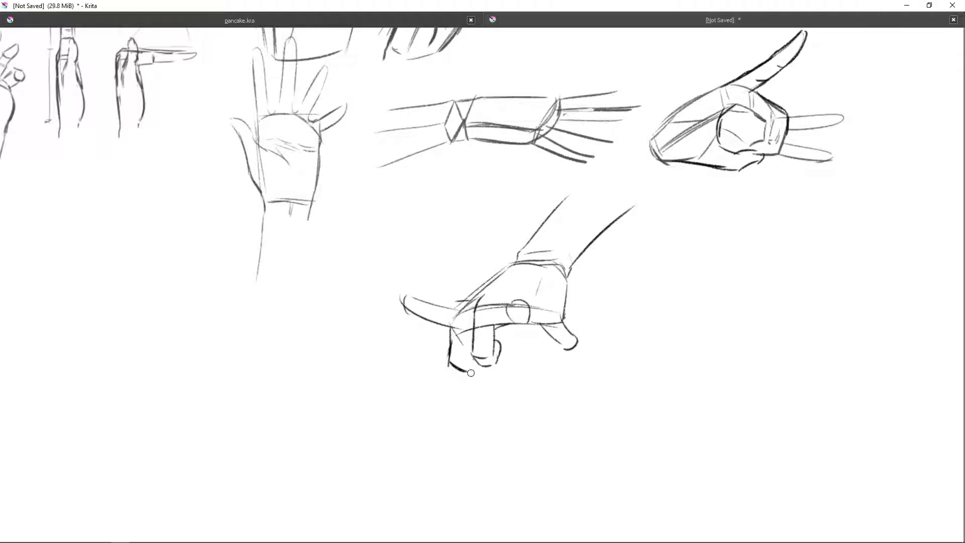
key("Tab")
key("Tab")
key("e")
mouse_move(410, 329)
left_mouse_down()
mouse_move(383, 308)
mouse_move(384, 321)
left_mouse_up()
key("e")
left_click_drag(377, 327, 394, 343)
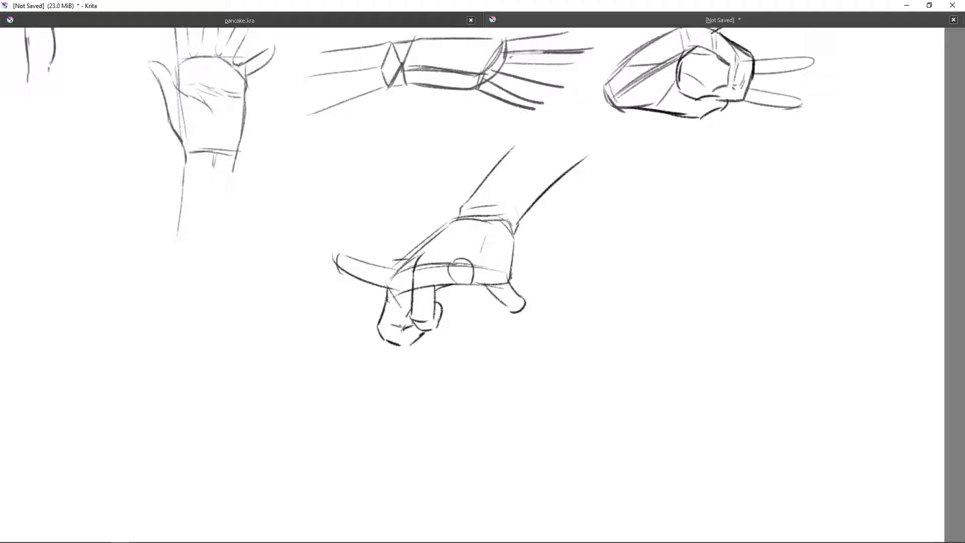
Sketch a large side-view finger in three segments with a fingernail in the empty area below the upright hands.
scroll(479, 269, "down", 2)
scroll(430, 276, "up", 2)
mouse_move(383, 346)
left_mouse_down()
mouse_move(523, 327)
mouse_move(384, 369)
mouse_move(427, 372)
mouse_move(465, 329)
left_mouse_up()
left_click_drag(536, 329, 545, 357)
left_click_drag(470, 362, 598, 342)
mouse_move(548, 356)
left_mouse_down()
mouse_move(587, 361)
mouse_move(614, 346)
mouse_move(613, 357)
mouse_move(655, 363)
left_mouse_up()
left_click_drag(595, 364, 642, 358)
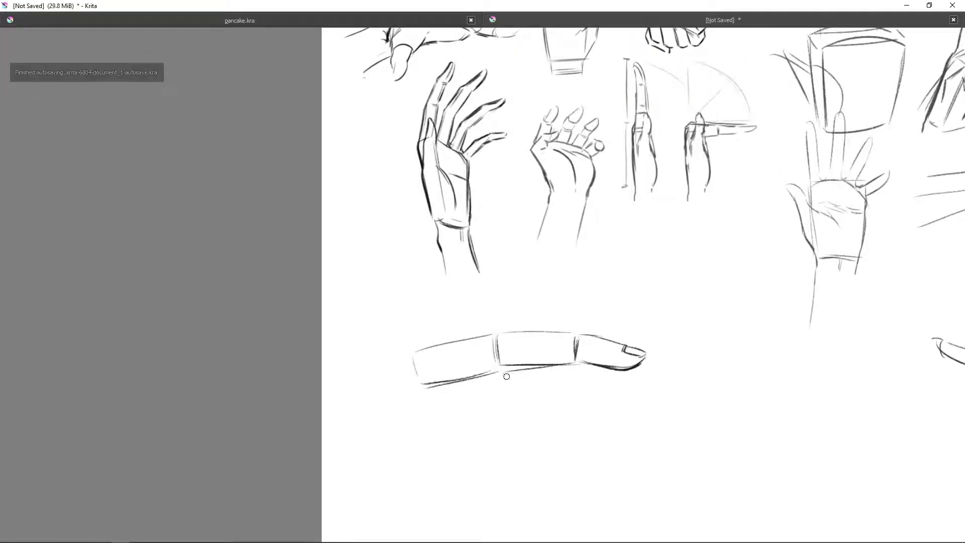
Refine the large finger's upper contour over its joints and extend it toward the back of the hand.
left_click_drag(473, 337, 594, 338)
key("ctrl+z")
key("ctrl+z")
key("ctrl+z")
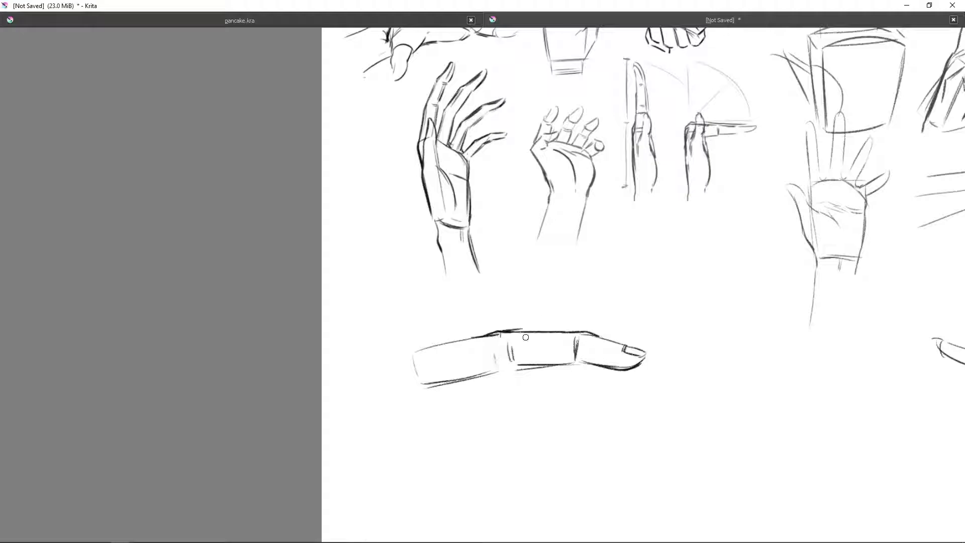
left_click_drag(398, 348, 515, 325)
left_click_drag(411, 347, 432, 343)
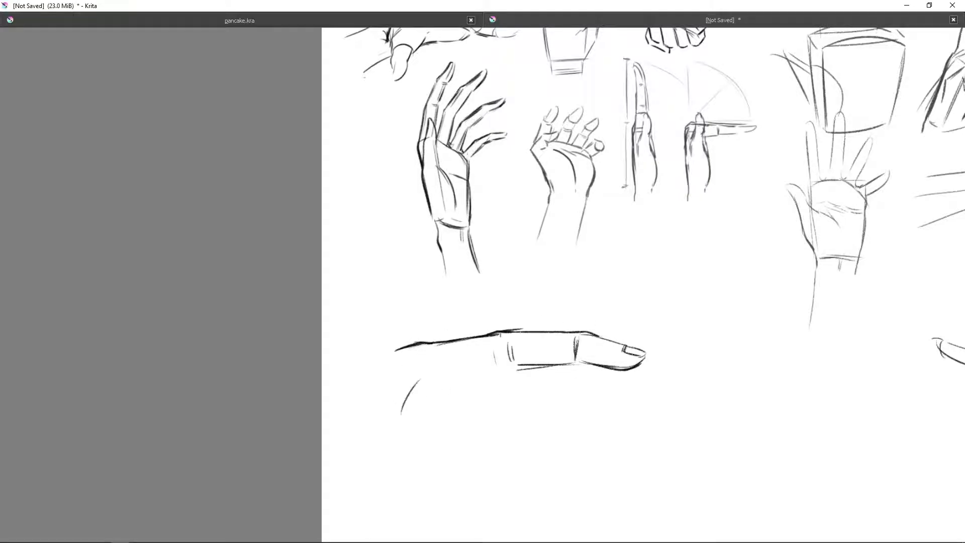
Draw the curved web below the large finger, the back of the hand, a horizontal guide and the thumb's lower edge.
mouse_move(513, 371)
left_mouse_down()
mouse_move(448, 383)
mouse_move(419, 424)
left_mouse_up()
key("ctrl+z")
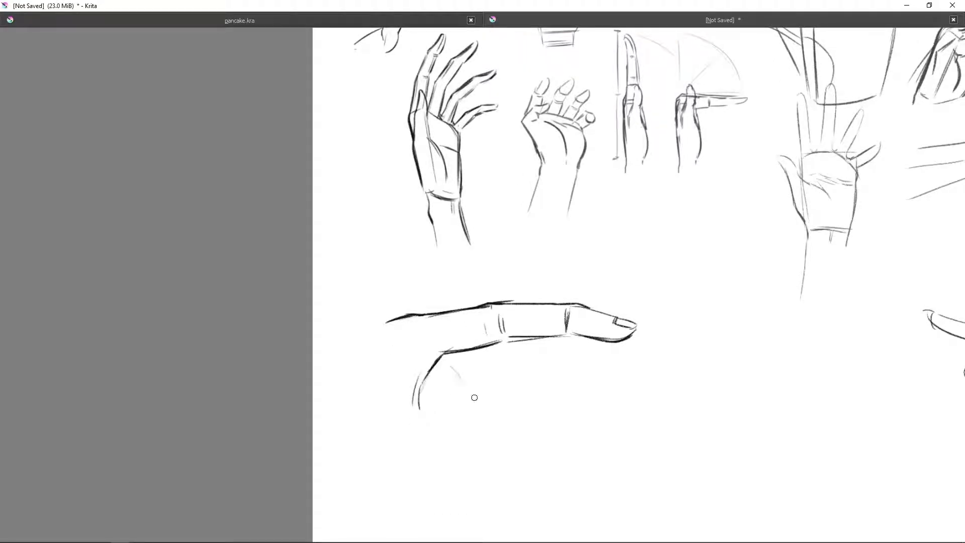
left_click_drag(444, 358, 488, 401)
left_click_drag(422, 318, 325, 350)
left_click_drag(499, 411, 354, 419)
left_click_drag(317, 414, 440, 467)
Try to build the large hand's thumb from segments with a thumbnail, and undo those strokes.
key("2")
scroll(215, 378, "up", 3)
left_click_drag(160, 387, 216, 423)
mouse_move(203, 370)
left_mouse_down()
mouse_move(228, 411)
mouse_move(213, 419)
mouse_move(237, 412)
mouse_move(254, 459)
left_mouse_up()
key("ctrl+z")
mouse_move(213, 430)
left_mouse_down()
mouse_move(249, 425)
mouse_move(242, 451)
left_mouse_up()
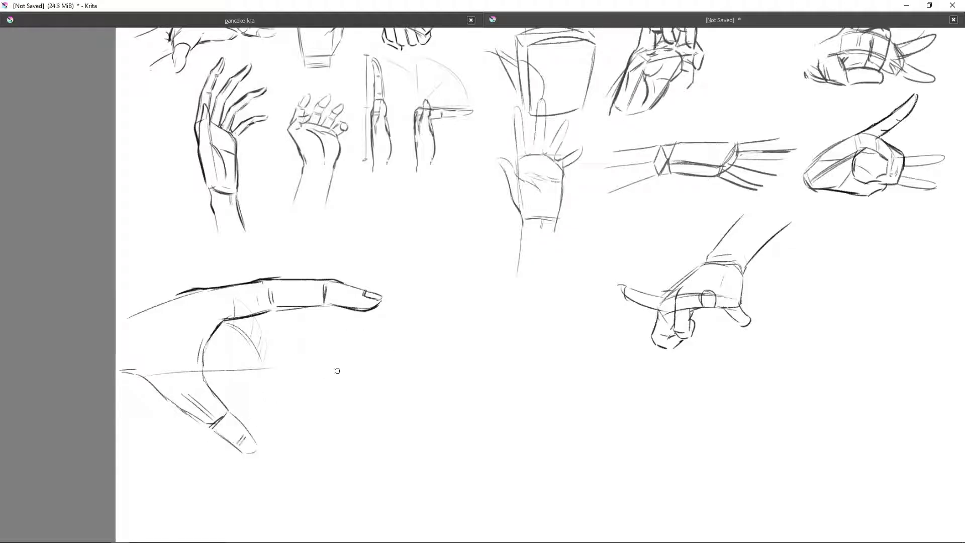
left_click_drag(299, 369, 304, 376)
mouse_move(198, 438)
left_mouse_down()
mouse_move(234, 426)
mouse_move(296, 453)
left_mouse_up()
left_click_drag(251, 300, 263, 322)
key("ctrl+z")
key("ctrl+z")
key("ctrl+z")
key("ctrl+z")
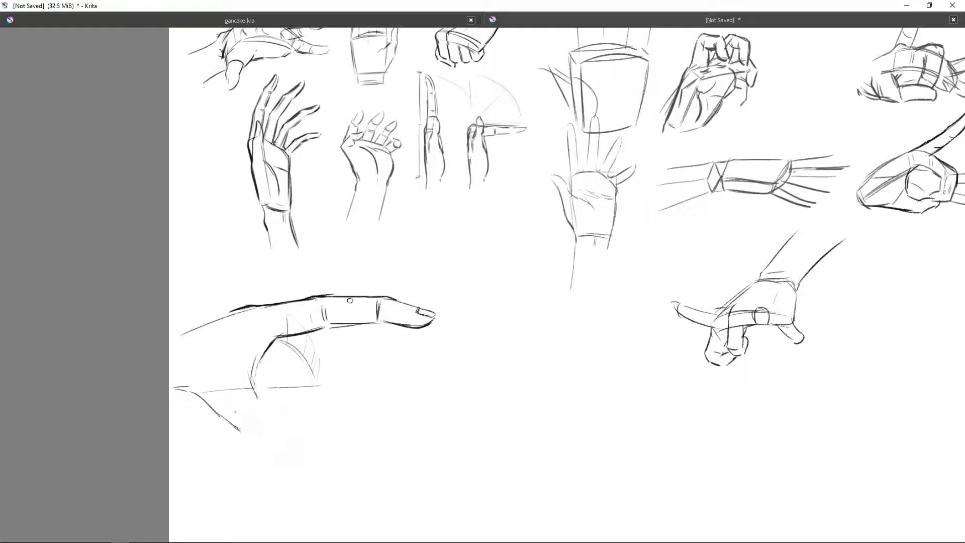
Draw the large hand's thumb pointing downward and lightly sketch the remaining fingers beneath the index finger.
mouse_move(420, 215)
left_mouse_down()
mouse_move(392, 330)
mouse_move(489, 344)
mouse_move(430, 349)
left_mouse_up()
left_click_drag(525, 343, 534, 355)
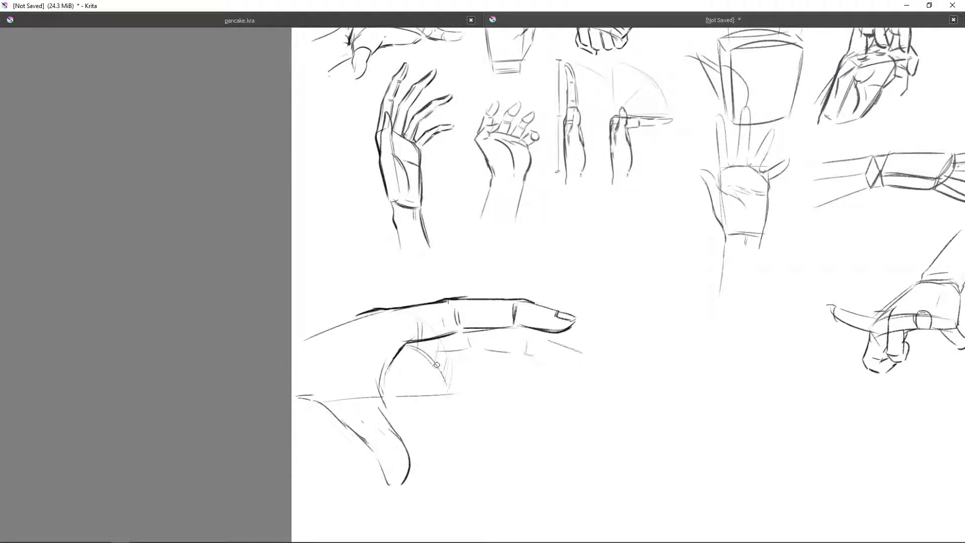
mouse_move(397, 395)
left_mouse_down()
mouse_move(436, 398)
mouse_move(477, 373)
mouse_move(523, 426)
mouse_move(465, 372)
left_mouse_up()
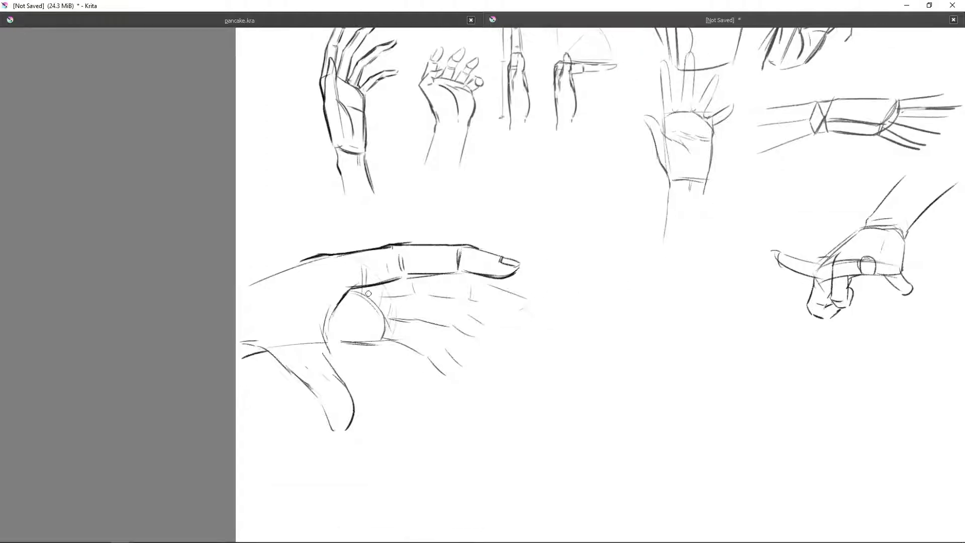
Sketch a palm box with a curved top band beside the large hand, redoing one misplaced edge.
mouse_move(704, 252)
left_mouse_down()
mouse_move(520, 279)
mouse_move(504, 341)
mouse_move(356, 299)
mouse_move(466, 275)
mouse_move(483, 301)
left_mouse_up()
mouse_move(473, 302)
left_mouse_down()
mouse_move(360, 326)
mouse_move(374, 397)
left_mouse_up()
key("ctrl+z")
left_click_drag(351, 316, 362, 374)
left_click_drag(371, 377, 440, 363)
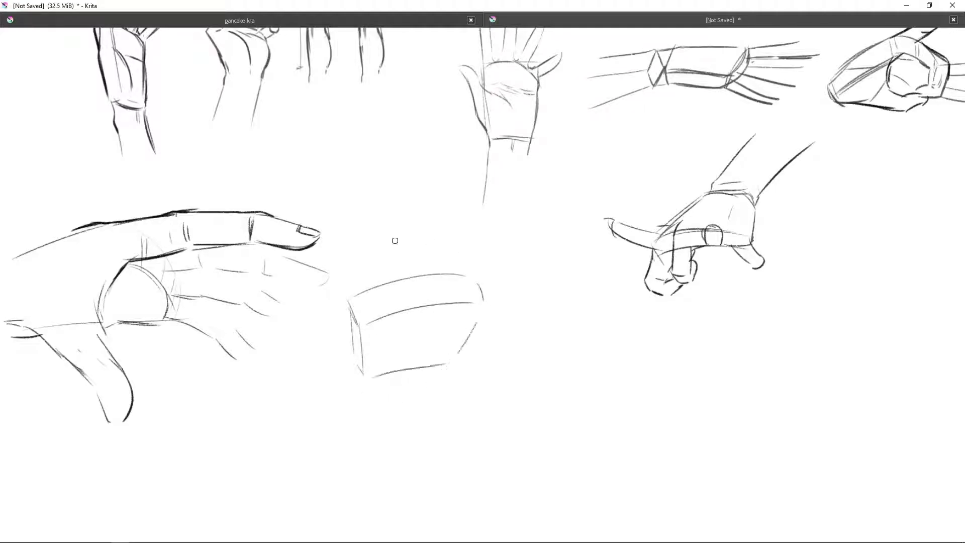
Draw the thumb mound, heel curve and a short crease inside the palm box beside the large hand, redoing misplaced strokes.
key("ctrl+z")
left_click_drag(363, 340, 402, 366)
left_click_drag(351, 372, 383, 380)
key("ctrl+z")
key("ctrl+z")
left_click_drag(363, 338, 409, 366)
left_click_drag(371, 386, 448, 369)
key("ctrl+z")
left_click_drag(437, 341, 467, 341)
Divide the palm's top band into four rounded finger bases and draw three upright fingers and an outward-slanting little finger.
left_click_drag(442, 289, 458, 325)
left_click_drag(396, 326, 405, 347)
mouse_move(433, 314)
left_mouse_down()
mouse_move(442, 344)
mouse_move(427, 323)
mouse_move(468, 314)
mouse_move(409, 351)
left_mouse_up()
left_click_drag(479, 319, 500, 317)
mouse_move(380, 347)
left_mouse_down()
mouse_move(386, 266)
mouse_move(401, 329)
mouse_move(438, 313)
left_mouse_up()
mouse_move(452, 328)
left_mouse_down()
mouse_move(470, 275)
mouse_move(484, 264)
left_mouse_up()
key("ctrl+z")
left_click_drag(495, 332, 530, 302)
left_click_drag(505, 355, 529, 320)
scroll(529, 321, "down", 3)
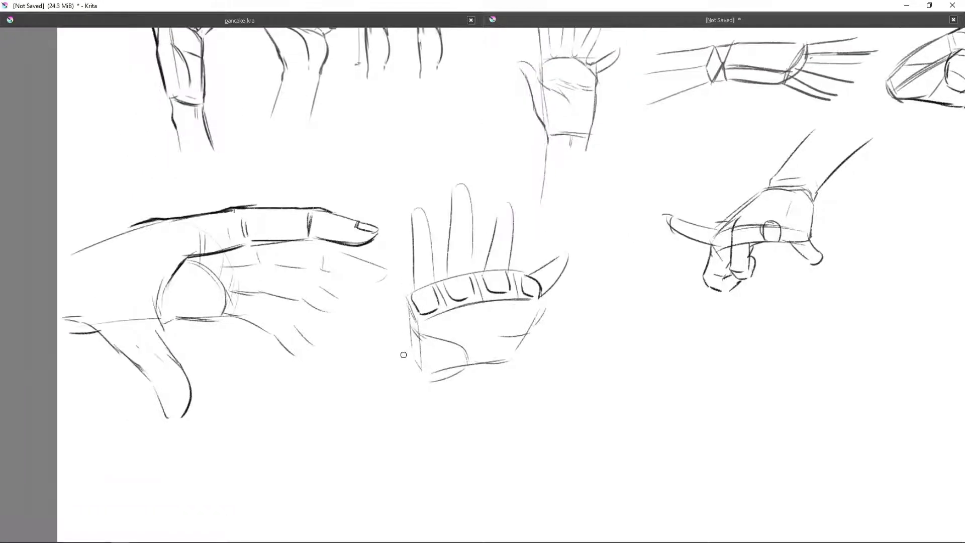
Draw the open palm's extended thumb and the two short wrist lines below it.
left_click_drag(386, 349, 394, 327)
mouse_move(403, 365)
left_mouse_down()
mouse_move(433, 383)
mouse_move(417, 431)
left_mouse_up()
key("minus")
Lasso the large side-view hand together with the open palm and scale both down.
left_click_drag(551, 273, 553, 294)
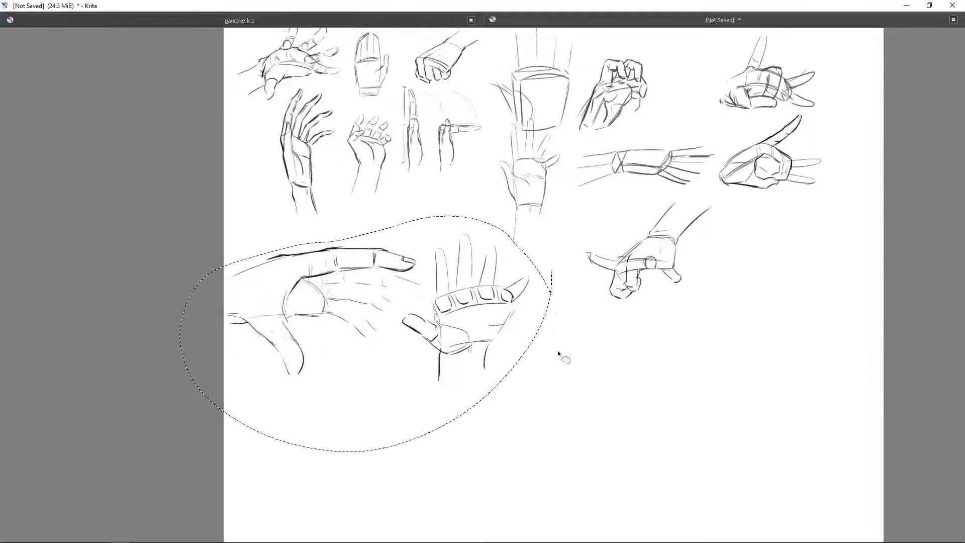
key("ctrl+t")
mouse_move(532, 368)
left_mouse_down()
mouse_move(454, 300)
mouse_move(437, 388)
left_mouse_up()
key("Return")
Sketch a tapering back-of-fist block with a thumb bulge and two wrist lines in the empty space beside the open palm.
key("plus")
left_click_drag(429, 279, 511, 283)
left_click_drag(519, 300, 509, 397)
left_click_drag(425, 294, 438, 396)
left_click_drag(428, 321, 439, 396)
key("ctrl+z")
left_click_drag(440, 400, 509, 399)
left_click_drag(443, 420, 501, 423)
Outline the jagged knuckles along the fist's upper edge and add light tendon marks below them.
mouse_move(424, 290)
left_mouse_down()
mouse_move(503, 284)
mouse_move(510, 293)
mouse_move(451, 275)
mouse_move(482, 280)
mouse_move(523, 308)
left_mouse_up()
left_click_drag(450, 279, 480, 270)
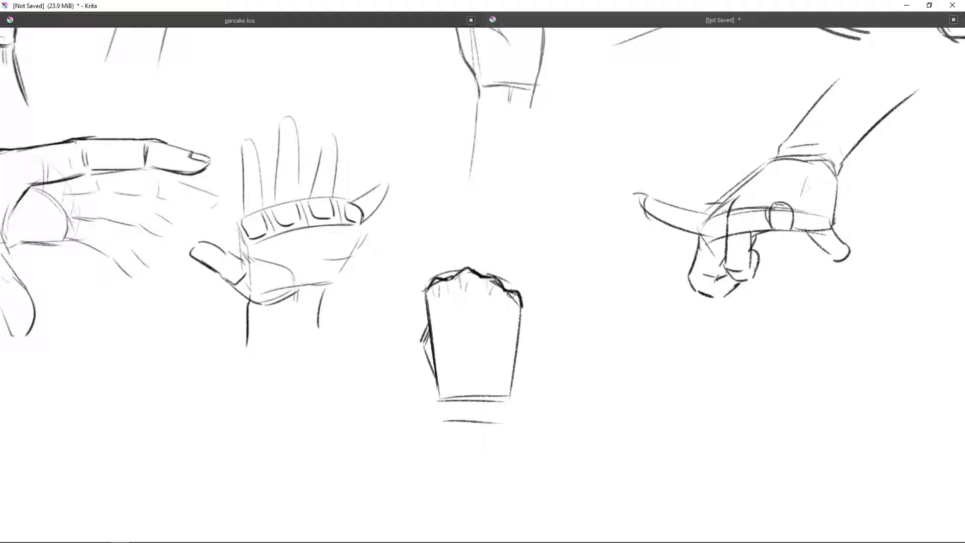
left_click_drag(508, 305, 448, 291)
scroll(505, 305, "down", 1)
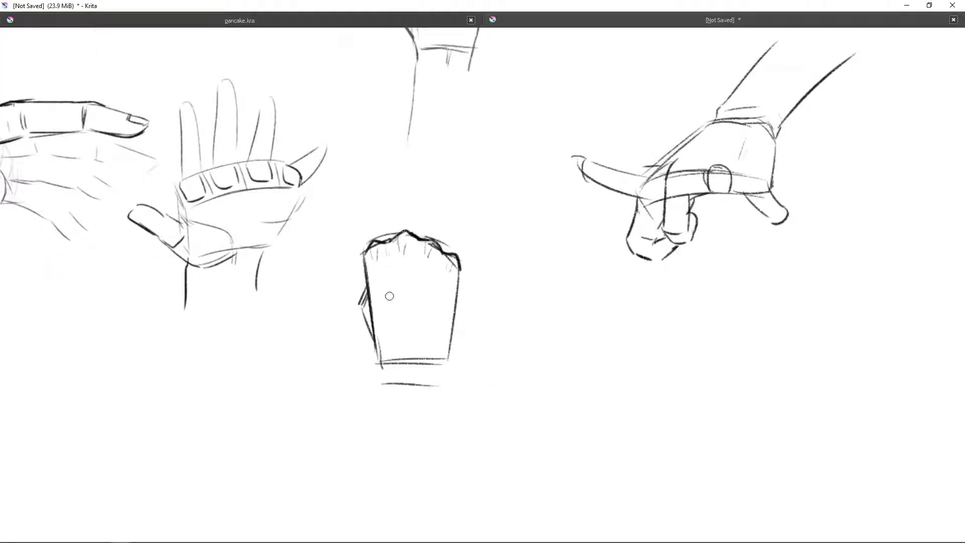
left_click_drag(496, 286, 452, 325)
Draw a second tapering back-of-fist block with a curved top and a wrist band beside the first fist.
left_click_drag(446, 282, 512, 281)
key("ctrl+z")
left_click_drag(447, 287, 507, 289)
key("ctrl+z")
mouse_move(446, 289)
left_mouse_down()
mouse_move(525, 294)
mouse_move(455, 374)
left_mouse_up()
key("ctrl+z")
left_click_drag(527, 296, 516, 380)
left_click_drag(451, 376, 517, 380)
left_click_drag(446, 289, 450, 397)
left_click_drag(451, 394, 524, 399)
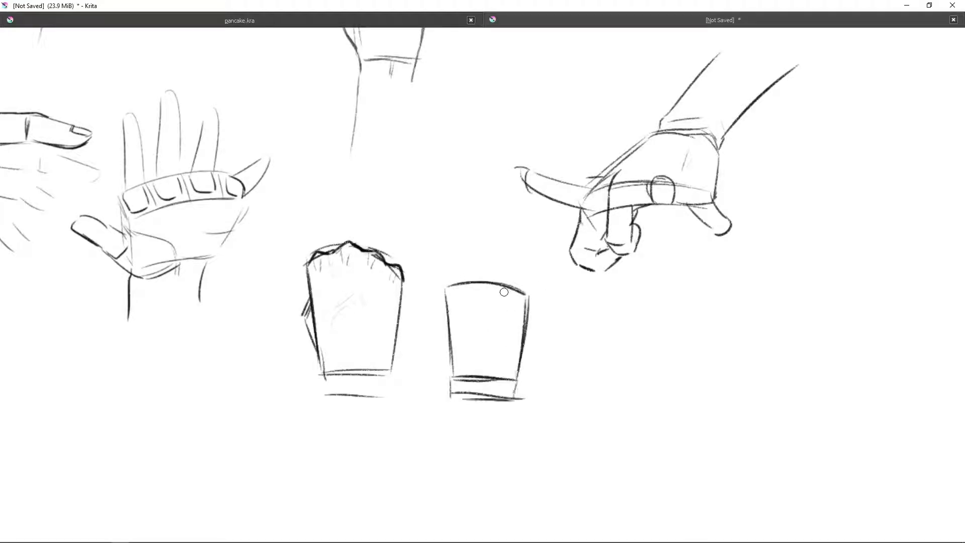
Transform the first fist to make it shorter vertically.
scroll(502, 287, "up", 1)
key("ctrl+t")
left_click_drag(338, 216, 340, 240)
key("Return")
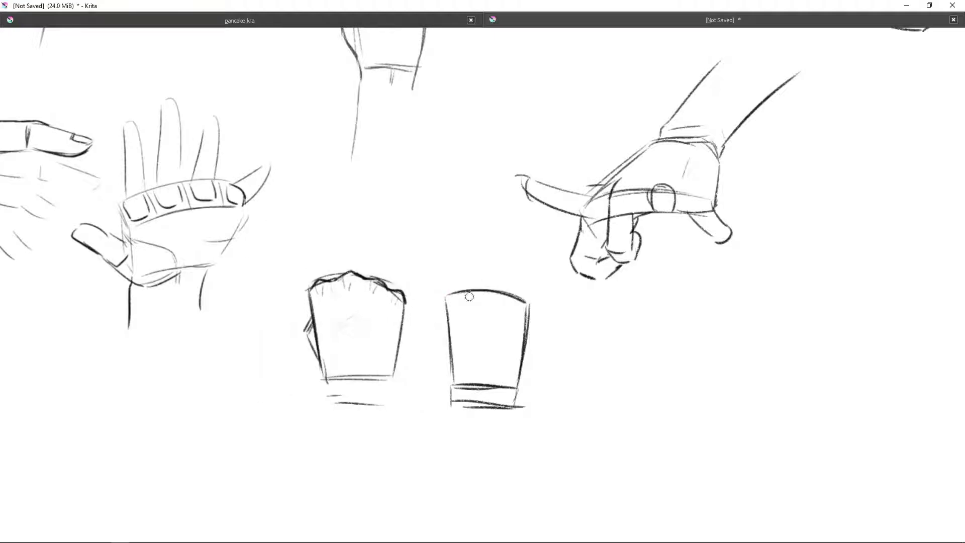
scroll(365, 304, "down", 1)
key("ctrl+t")
key("Escape")
Add the first knuckle bumps and the angular thumb side to the second fist, redoing misplaced strokes.
left_click_drag(443, 292, 498, 283)
key("ctrl+z")
mouse_move(441, 334)
left_mouse_down()
mouse_move(444, 320)
mouse_move(450, 371)
left_mouse_up()
key("ctrl+z")
key("ctrl+z")
mouse_move(445, 309)
left_mouse_down()
mouse_move(450, 366)
mouse_move(431, 335)
left_mouse_up()
key("ctrl+z")
mouse_move(445, 297)
left_mouse_down()
mouse_move(434, 331)
mouse_move(449, 364)
left_mouse_up()
left_click_drag(432, 317, 446, 285)
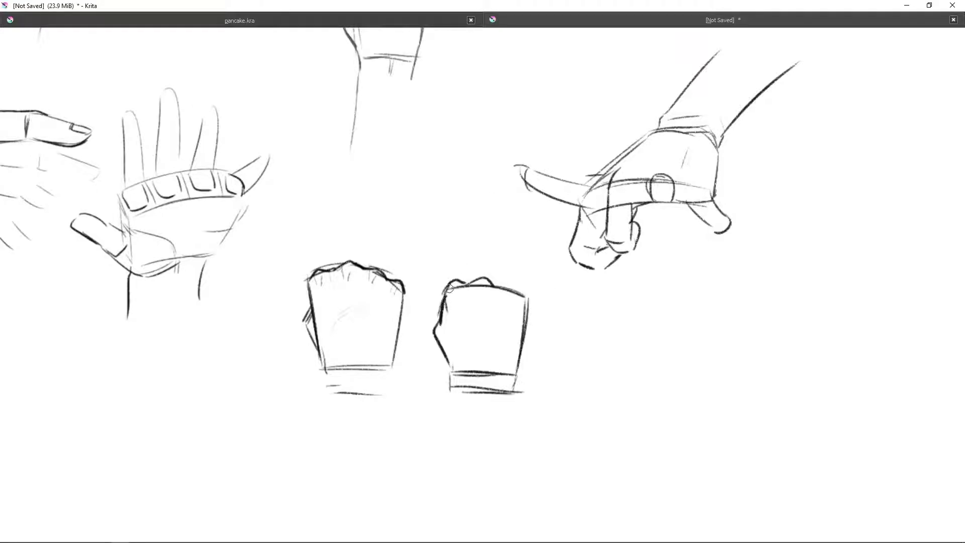
Finish the second fist with the remaining knuckles, the little-finger bulge and the wrist sides.
left_click_drag(525, 292, 527, 347)
mouse_move(488, 289)
left_mouse_down()
mouse_move(526, 292)
mouse_move(522, 351)
left_mouse_up()
key("ctrl+z")
mouse_move(524, 309)
left_mouse_down()
mouse_move(525, 359)
mouse_move(497, 281)
mouse_move(467, 263)
left_mouse_up()
left_click_drag(387, 267, 395, 370)
left_click_drag(455, 350, 456, 372)
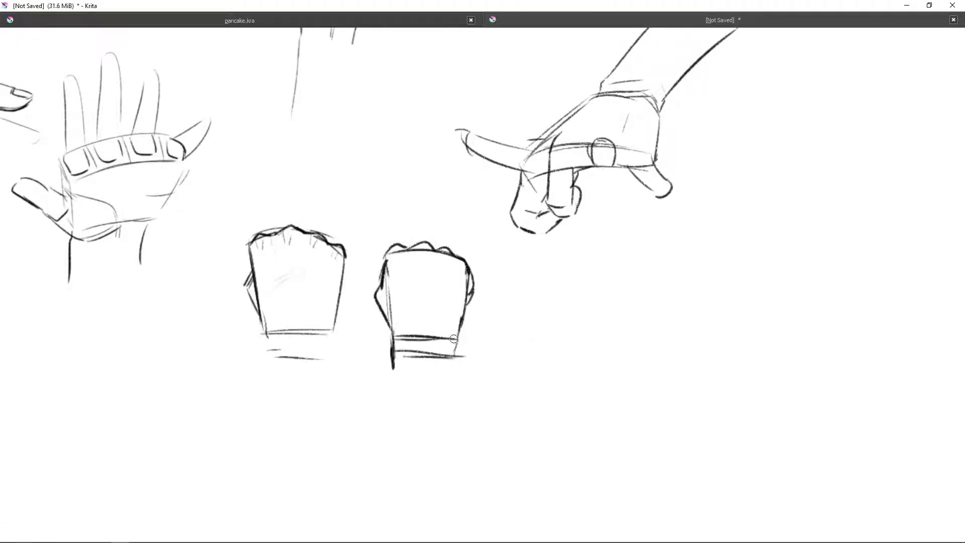
Sketch a tall, tilted two-plane palm block near the page's edge, beside the pointing hand.
key("minus")
left_click_drag(536, 317, 549, 387)
key("ctrl+z")
left_click_drag(573, 350, 322, 405)
left_click_drag(494, 375, 469, 275)
mouse_move(492, 378)
left_mouse_down()
mouse_move(517, 295)
mouse_move(526, 339)
left_mouse_up()
mouse_move(461, 282)
left_mouse_down()
mouse_move(483, 305)
mouse_move(487, 416)
left_mouse_up()
key("ctrl+z")
mouse_move(461, 324)
left_mouse_down()
mouse_move(481, 422)
mouse_move(478, 354)
mouse_move(402, 295)
left_mouse_up()
Draw the bent wrist and the forearm slanting down and away from the tilted palm block.
left_click_drag(415, 337, 514, 402)
left_click_drag(427, 322, 542, 370)
mouse_move(417, 339)
left_mouse_down()
mouse_move(453, 322)
mouse_move(446, 361)
left_mouse_up()
left_click_drag(426, 321, 571, 366)
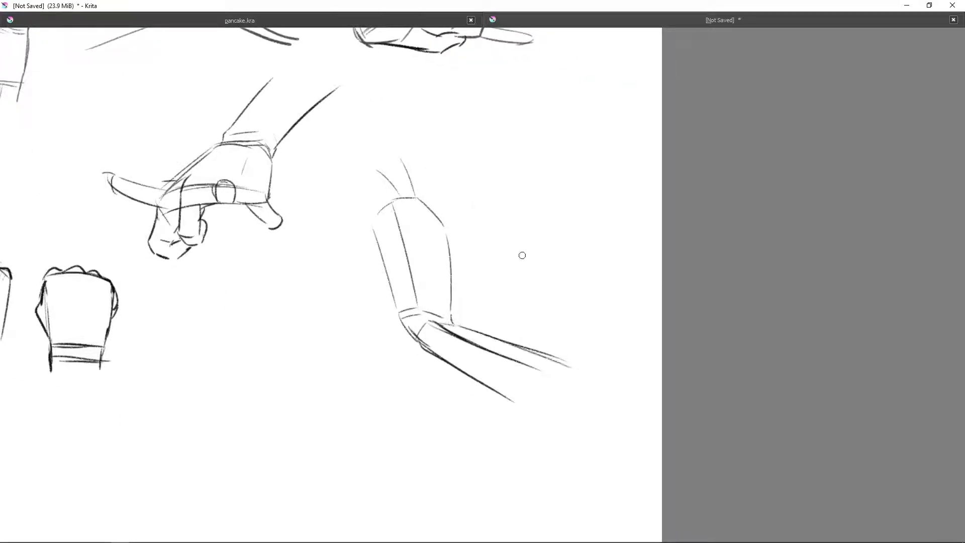
Darken the tilted palm's edges and draw its thumb reaching outward, redoing one stroke.
left_click_drag(408, 202, 493, 278)
left_click_drag(472, 384, 459, 317)
left_click_drag(465, 273, 451, 297)
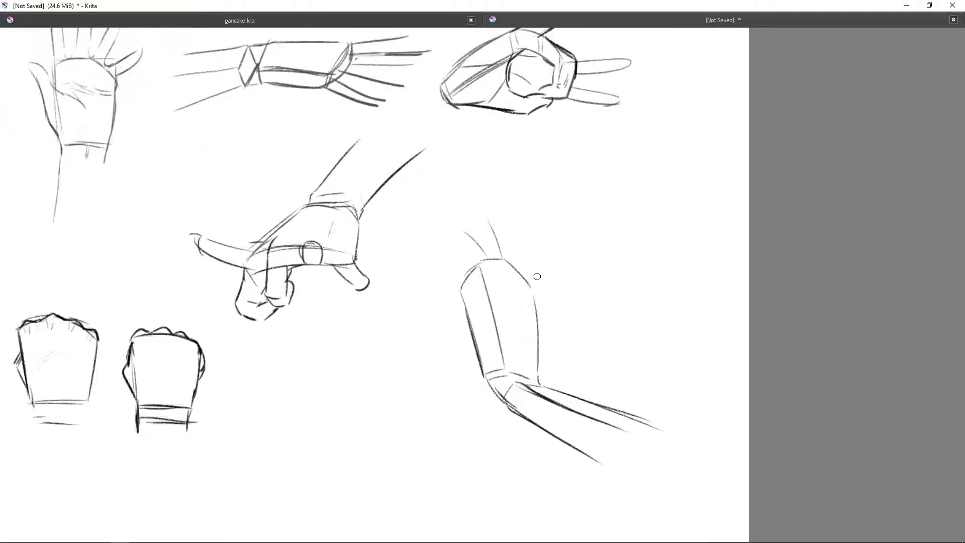
mouse_move(536, 286)
left_mouse_down()
mouse_move(558, 265)
mouse_move(560, 298)
left_mouse_up()
left_click_drag(499, 258, 531, 293)
left_click_drag(479, 266, 467, 341)
mouse_move(466, 341)
left_mouse_down()
mouse_move(459, 322)
mouse_move(481, 373)
left_mouse_up()
mouse_move(433, 307)
left_mouse_down()
mouse_move(393, 300)
mouse_move(461, 315)
left_mouse_up()
key("ctrl+z")
mouse_move(393, 302)
left_mouse_down()
mouse_move(431, 307)
mouse_move(425, 321)
left_mouse_up()
Draw the tilted hand's bent index finger and the curled fingers behind it, correcting misplaced strokes.
left_click_drag(549, 246, 554, 303)
mouse_move(478, 275)
left_mouse_down()
mouse_move(452, 262)
mouse_move(472, 318)
left_mouse_up()
key("ctrl+z")
mouse_move(447, 281)
left_mouse_down()
mouse_move(481, 274)
mouse_move(425, 293)
left_mouse_up()
key("ctrl+z")
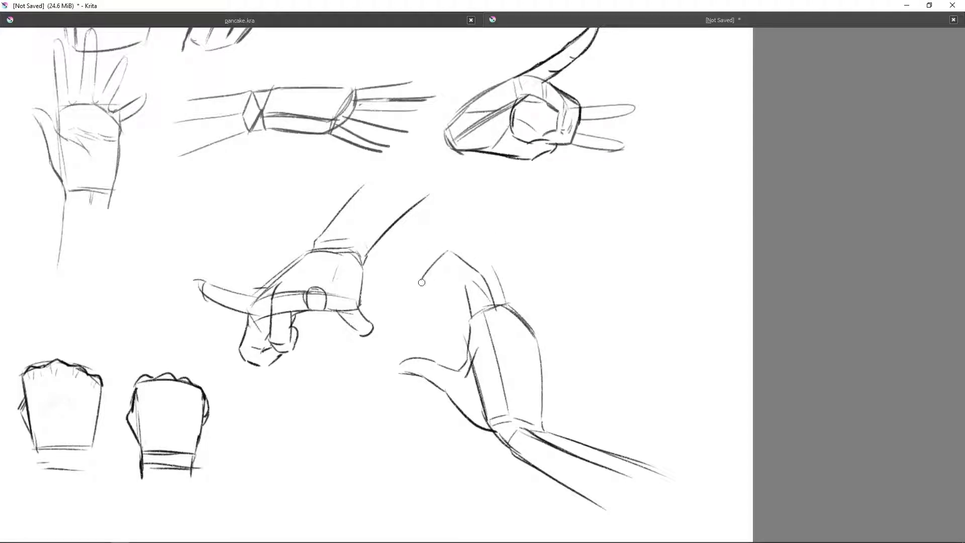
mouse_move(478, 271)
left_mouse_down()
mouse_move(512, 322)
mouse_move(514, 309)
left_mouse_up()
key("ctrl+z")
key("ctrl+z")
left_click_drag(514, 308, 530, 341)
key("ctrl+z")
left_click_drag(514, 306, 535, 352)
left_click_drag(522, 307, 517, 288)
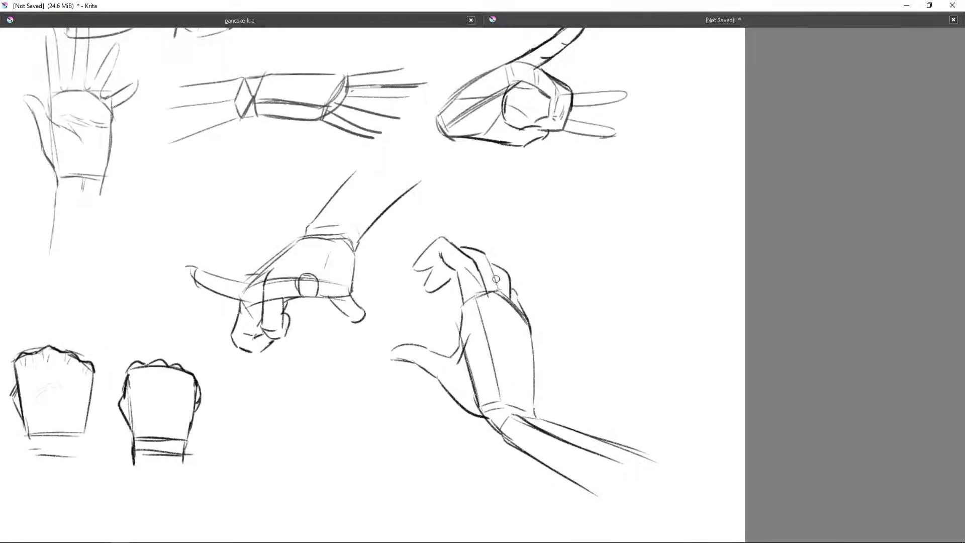
Redraw the tilted hand's forearm as two clean diverging edges.
scroll(395, 347, "down", 5)
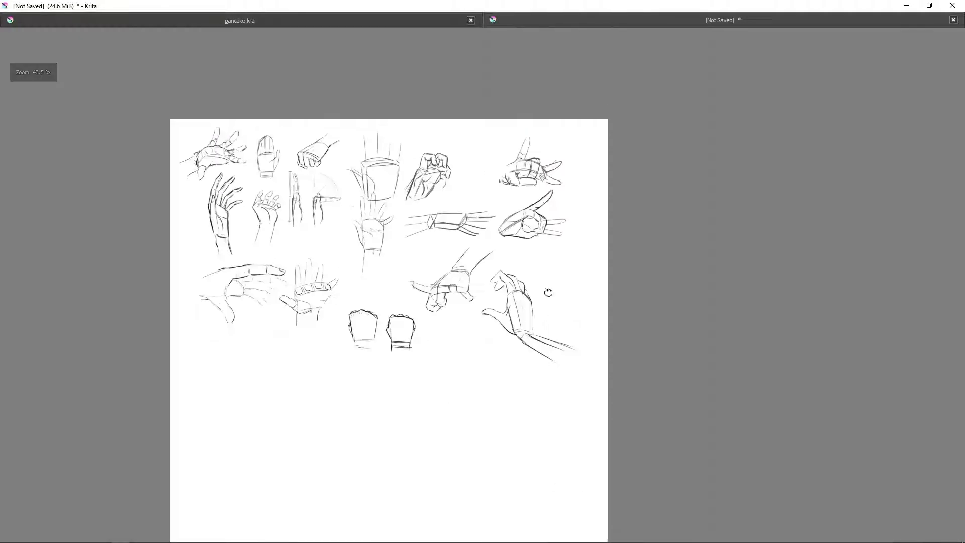
scroll(544, 276, "up", 4)
key("ctrl+z")
mouse_move(478, 348)
left_mouse_down()
mouse_move(463, 369)
mouse_move(556, 433)
left_mouse_up()
left_click_drag(500, 354, 595, 393)
left_click_drag(532, 357, 502, 311)
key("ctrl+z")
scroll(501, 311, "down", 4)
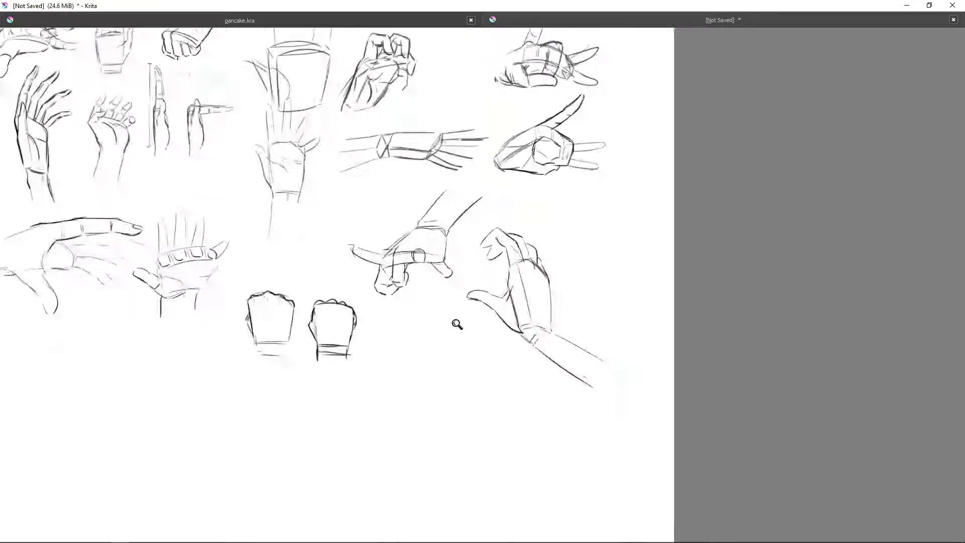
Sketch a palm-side fist block with a curved top band and knuckles below the large side-view hand.
scroll(442, 284, "up", 2)
scroll(441, 284, "down", 3)
scroll(401, 304, "up", 4)
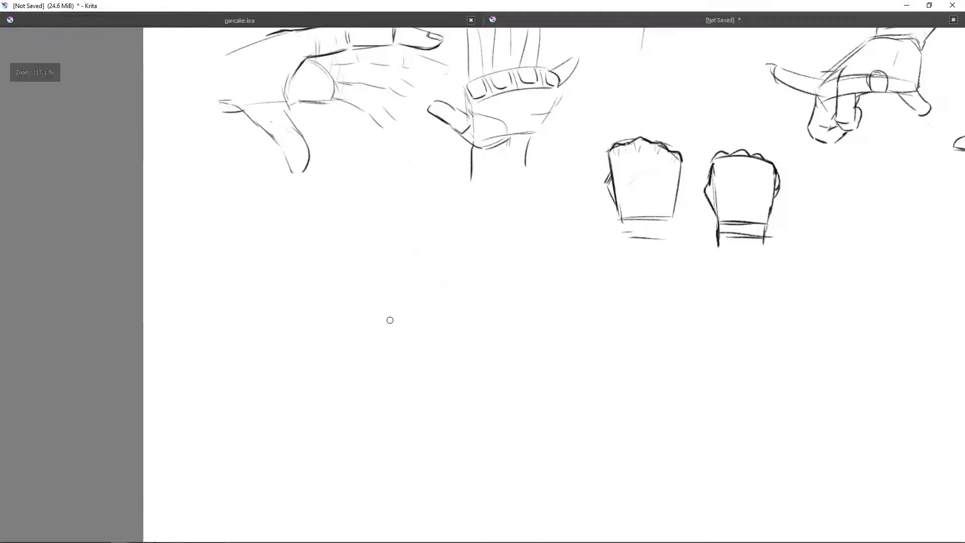
mouse_move(360, 297)
left_mouse_down()
mouse_move(427, 294)
mouse_move(369, 359)
left_mouse_up()
left_click_drag(369, 358, 432, 355)
left_click_drag(435, 302, 430, 355)
mouse_move(360, 301)
left_mouse_down()
mouse_move(435, 301)
mouse_move(358, 287)
mouse_move(420, 278)
left_mouse_up()
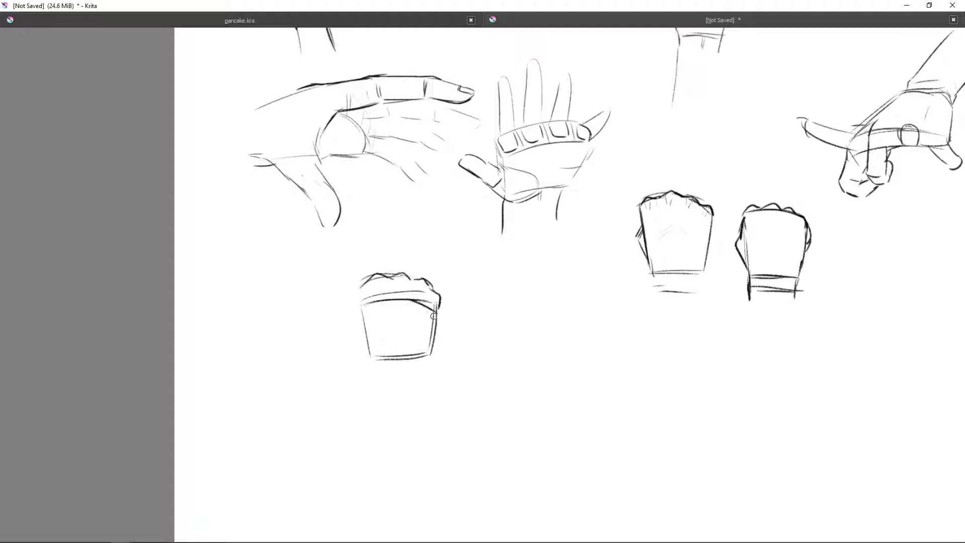
Draw the folded thumb and the first curled fingers on the palm-side fist, redoing misplaced strokes.
mouse_move(359, 308)
left_mouse_down()
mouse_move(358, 345)
mouse_move(400, 348)
left_mouse_up()
key("ctrl+z")
key("ctrl+z")
mouse_move(359, 300)
left_mouse_down()
mouse_move(369, 360)
mouse_move(400, 333)
mouse_move(383, 290)
mouse_move(387, 316)
mouse_move(393, 284)
left_mouse_up()
key("ctrl+z")
key("ctrl+z")
key("ctrl+z")
mouse_move(397, 319)
left_mouse_down()
mouse_move(410, 281)
mouse_move(387, 287)
left_mouse_up()
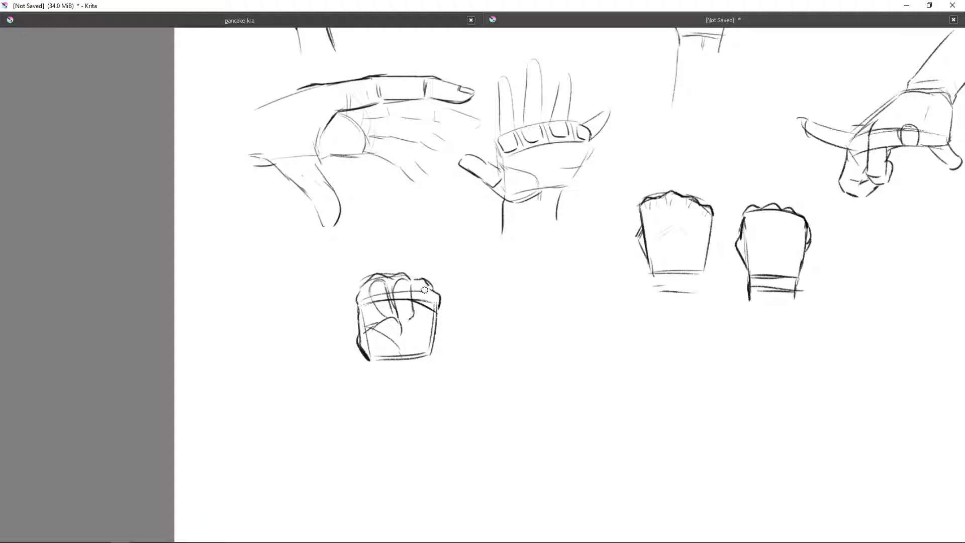
Transform the palm-side fist's thumb area outward and redraw the folded thumb with the brush.
scroll(434, 309, "down", 2)
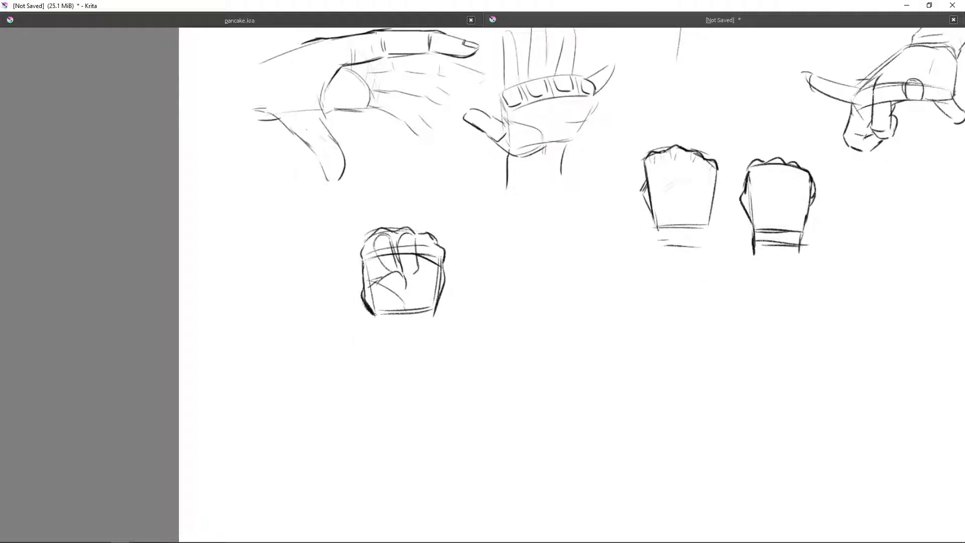
scroll(442, 281, "up", 1)
scroll(402, 276, "up", 2)
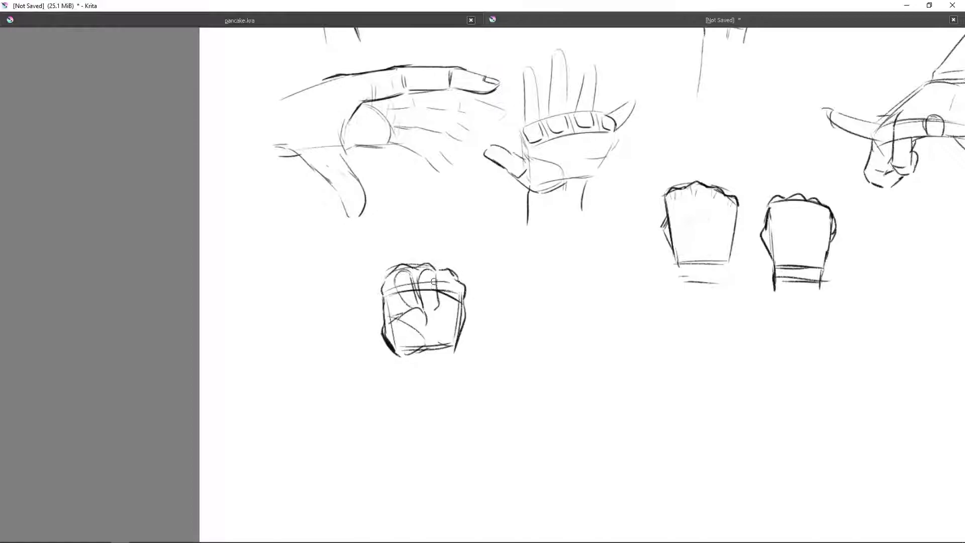
key("ctrl+t")
key("Return")
key("b")
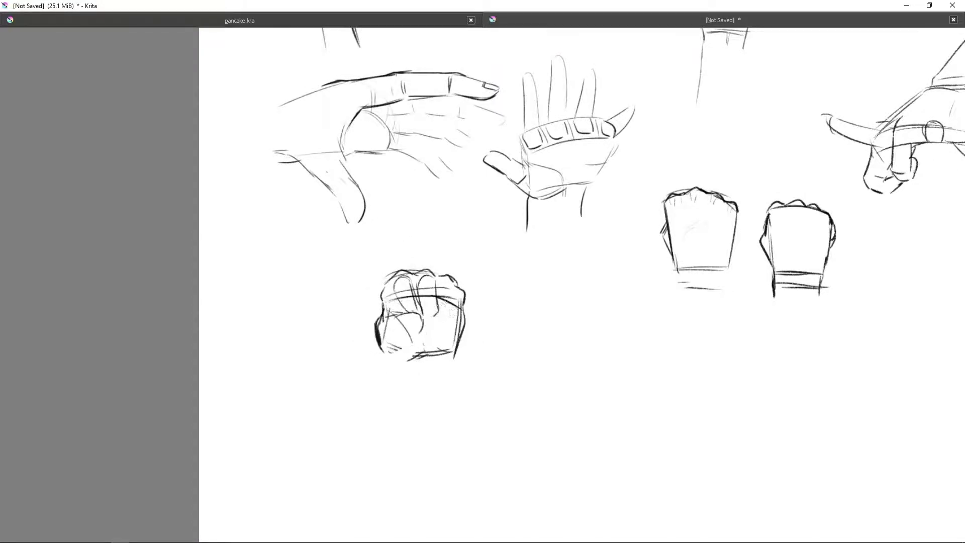
mouse_move(380, 303)
left_mouse_down()
mouse_move(389, 338)
mouse_move(413, 336)
left_mouse_up()
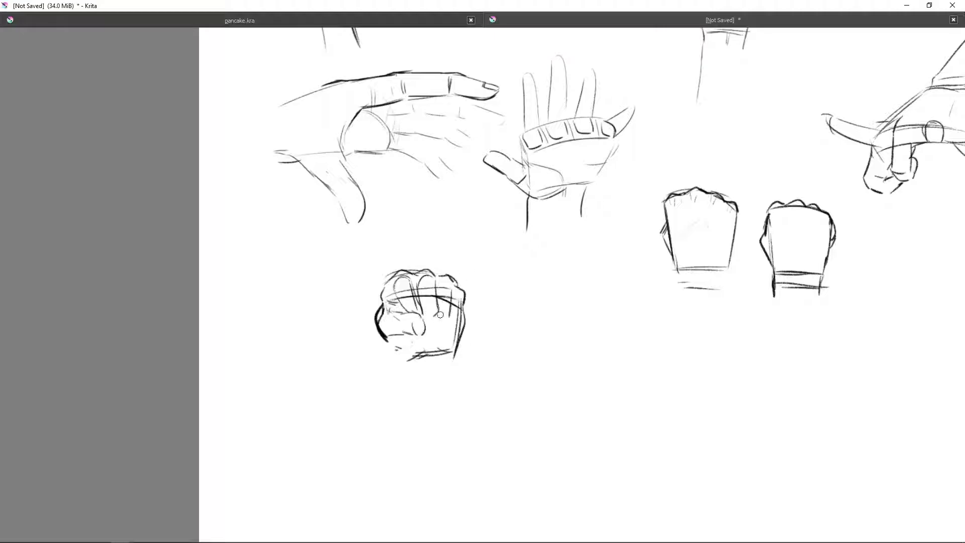
Add the remaining curled fingers, the heel and the wrist lines to the palm-side fist.
left_click_drag(461, 300, 449, 328)
left_click_drag(444, 302, 454, 251)
mouse_move(419, 308)
left_mouse_down()
mouse_move(438, 290)
mouse_move(409, 333)
left_mouse_up()
left_click_drag(473, 290, 470, 332)
Sketch a side-view hand beside the palm-side fist, starting with the back of the hand, thumb and lower wrist edge.
scroll(502, 301, "down", 4)
scroll(431, 340, "up", 4)
left_click_drag(382, 358, 452, 312)
mouse_move(383, 385)
left_mouse_down()
mouse_move(454, 355)
mouse_move(457, 375)
left_mouse_up()
mouse_move(395, 402)
left_mouse_down()
mouse_move(473, 398)
mouse_move(501, 380)
left_mouse_up()
mouse_move(454, 359)
left_mouse_down()
mouse_move(458, 348)
mouse_move(531, 360)
left_mouse_up()
left_click_drag(458, 395, 525, 371)
left_click_drag(383, 356, 473, 312)
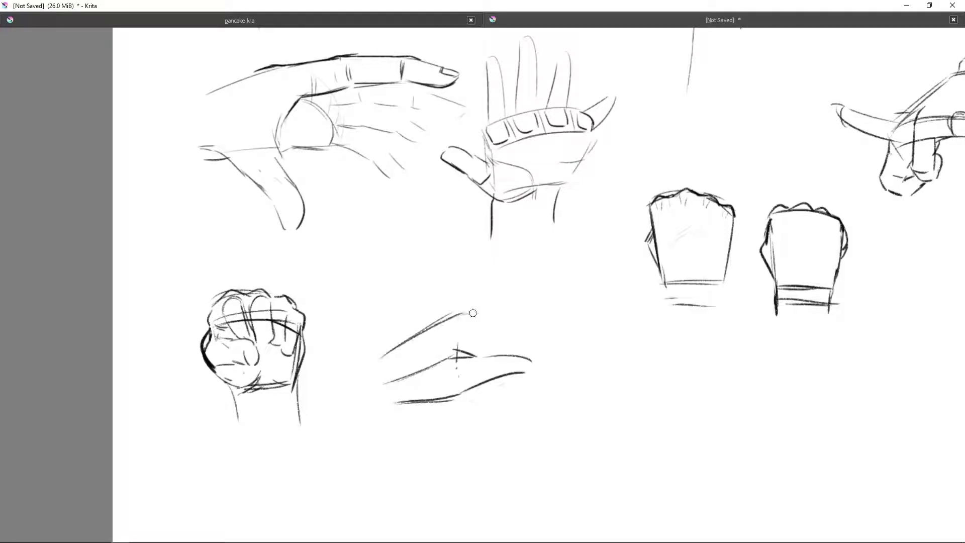
Draw the side-view hand's long extended finger with its joints and darken the upper contour.
left_click_drag(511, 347, 491, 322)
mouse_move(377, 377)
left_mouse_down()
mouse_move(467, 315)
mouse_move(557, 349)
left_mouse_up()
mouse_move(482, 352)
left_mouse_down()
mouse_move(608, 358)
mouse_move(560, 372)
left_mouse_up()
left_click_drag(517, 344, 515, 356)
left_click_drag(562, 355, 558, 371)
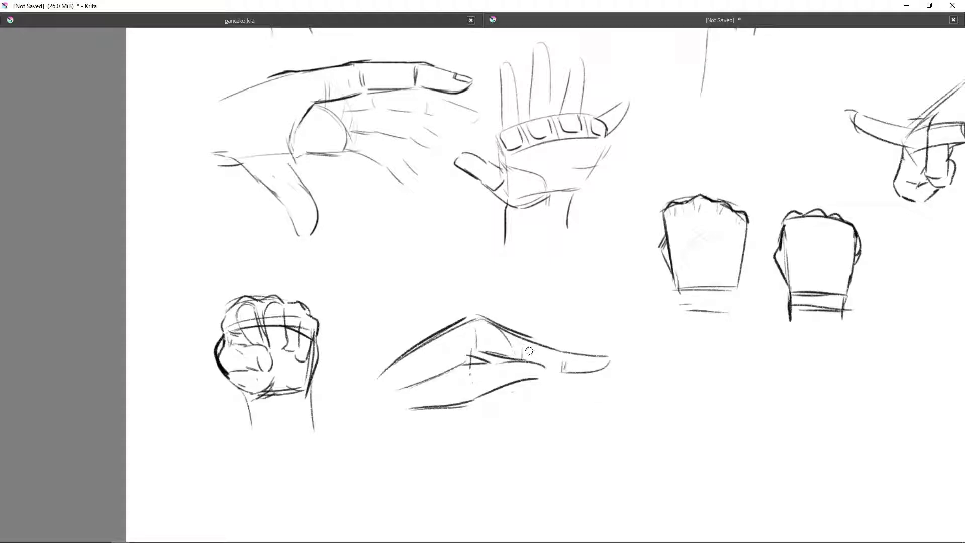
mouse_move(462, 320)
left_mouse_down()
mouse_move(502, 315)
mouse_move(596, 354)
mouse_move(565, 369)
mouse_move(627, 370)
left_mouse_up()
Sketch a small rounded fingertip study above the side-view hand's extended finger, with an outer contour and an inner curve.
scroll(628, 374, "down", 2)
scroll(575, 380, "up", 1)
scroll(555, 377, "up", 1)
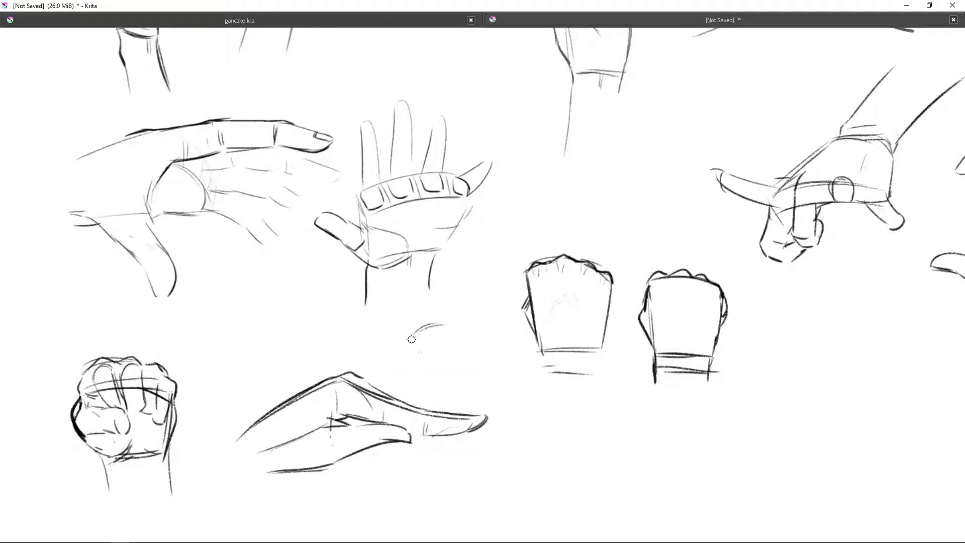
left_click_drag(446, 346, 422, 364)
key("ctrl+z")
left_click_drag(452, 332, 455, 372)
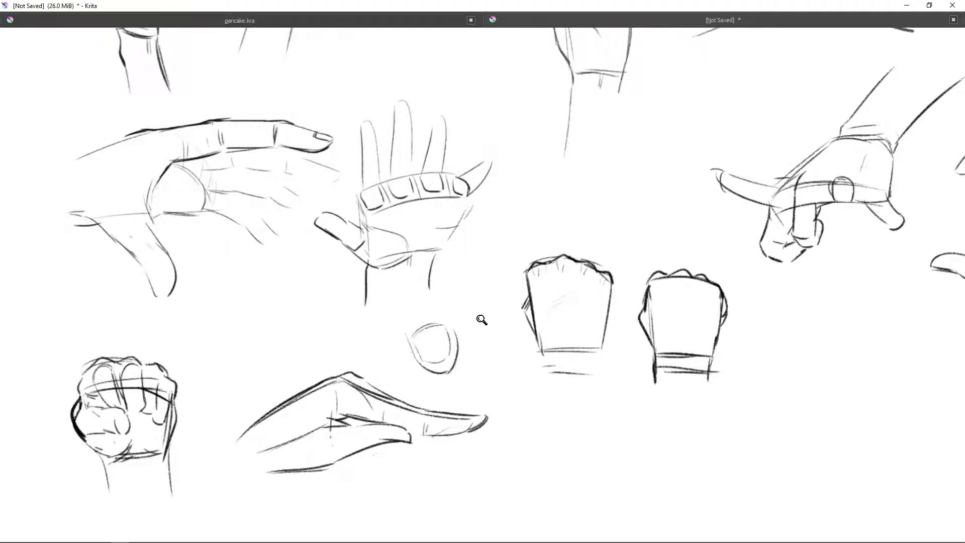
scroll(495, 346, "down", 1)
scroll(529, 394, "up", 3)
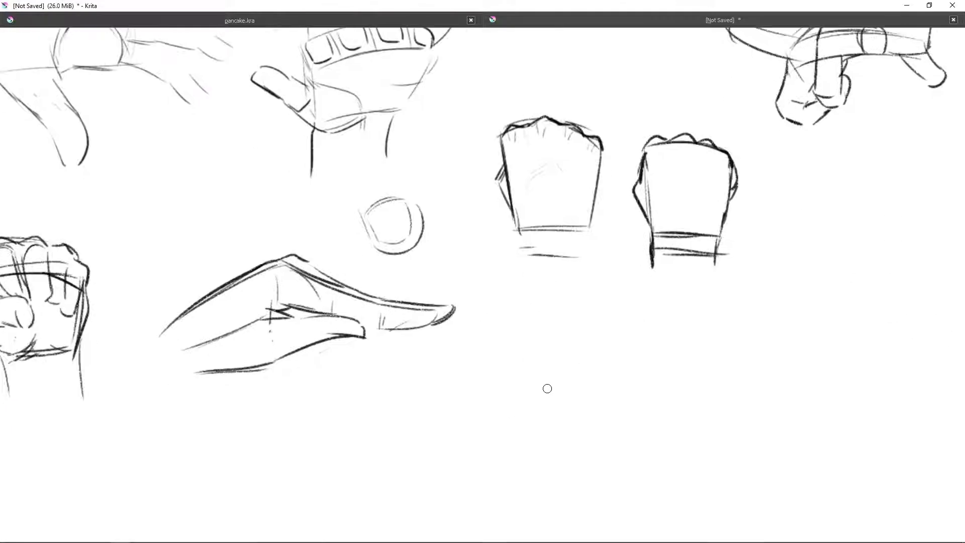
left_click_drag(535, 372, 522, 408)
key("ctrl+z")
left_click_drag(510, 351, 493, 419)
mouse_move(510, 321)
left_mouse_down()
mouse_move(505, 362)
mouse_move(578, 369)
left_mouse_up()
key("ctrl+z")
key("ctrl+z")
mouse_move(537, 334)
left_mouse_down()
mouse_move(547, 418)
mouse_move(581, 377)
mouse_move(553, 423)
mouse_move(513, 387)
left_mouse_up()
key("ctrl+z")
key("ctrl+z")
key("ctrl+z")
Sketch the palm, wrist, forearm lines and upright thumb of a new gesturing hand below the two back-view fists.
left_click_drag(516, 346, 512, 382)
mouse_move(512, 382)
left_mouse_down()
mouse_move(487, 420)
mouse_move(553, 402)
left_mouse_up()
left_click_drag(558, 412, 527, 462)
left_click_drag(593, 354, 558, 404)
mouse_move(508, 262)
left_mouse_down()
mouse_move(471, 318)
mouse_move(497, 349)
left_mouse_up()
key("ctrl+z")
mouse_move(472, 310)
left_mouse_down()
mouse_move(495, 344)
mouse_move(502, 382)
left_mouse_up()
key("ctrl+z")
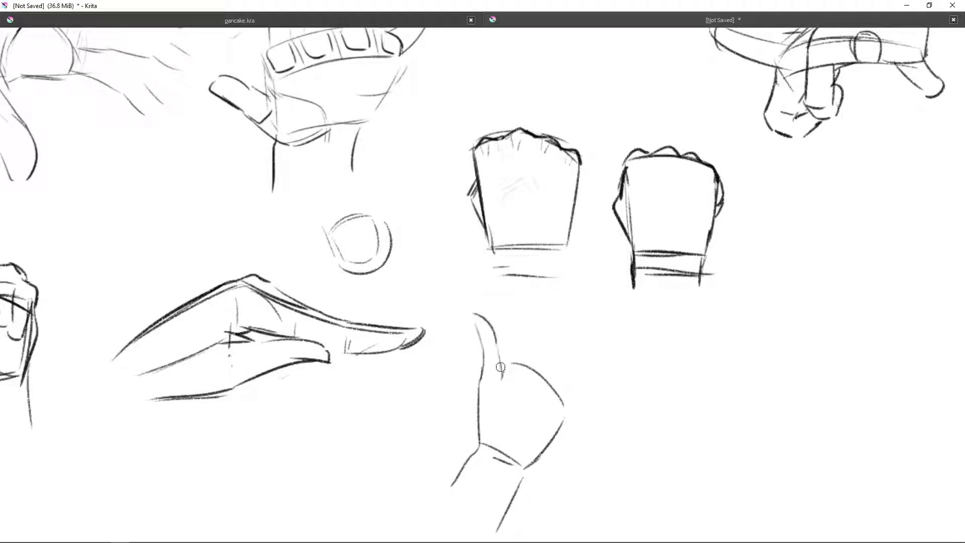
left_click_drag(562, 402, 533, 460)
left_click_drag(519, 392, 517, 435)
key("ctrl+z")
Add two extended fingers held together to the gesturing hand and rough in its folded fingers at the palm edge.
mouse_move(477, 319)
left_mouse_down()
mouse_move(499, 351)
mouse_move(547, 321)
left_mouse_up()
mouse_move(577, 314)
left_mouse_down()
mouse_move(543, 367)
mouse_move(583, 311)
left_mouse_up()
key("ctrl+z")
left_click_drag(543, 408, 559, 425)
left_click_drag(546, 411, 560, 428)
left_click_drag(514, 391, 525, 392)
left_click_drag(516, 395, 551, 380)
left_click_drag(547, 385, 546, 399)
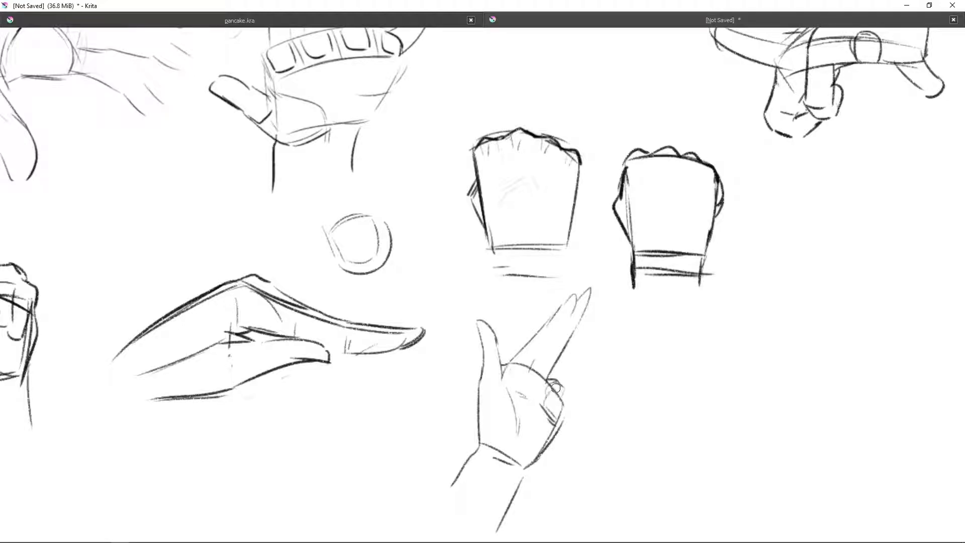
Erase the gesturing hand's rough folded fingers and redraw them as two larger curled fingers.
mouse_move(571, 416)
left_mouse_down()
mouse_move(545, 430)
mouse_move(548, 441)
mouse_move(542, 423)
mouse_move(549, 380)
left_mouse_up()
key("e")
key("e")
mouse_move(546, 381)
left_mouse_down()
mouse_move(570, 376)
mouse_move(560, 419)
mouse_move(549, 422)
left_mouse_up()
left_click_drag(555, 377, 538, 454)
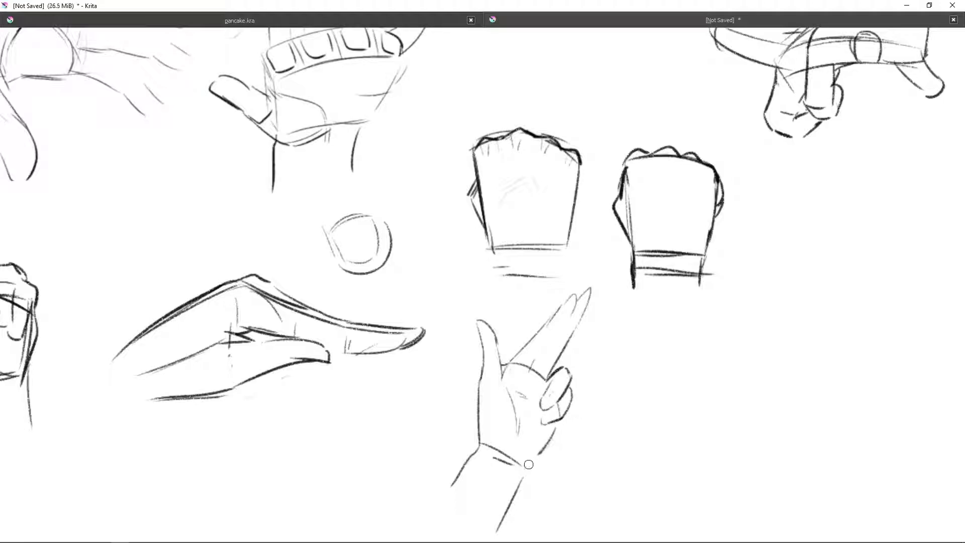
Redraw the gesturing hand's outer palm edge and add joint creases and pointed nails to the extended fingers.
left_click_drag(560, 417, 545, 450)
left_click_drag(577, 366, 573, 372)
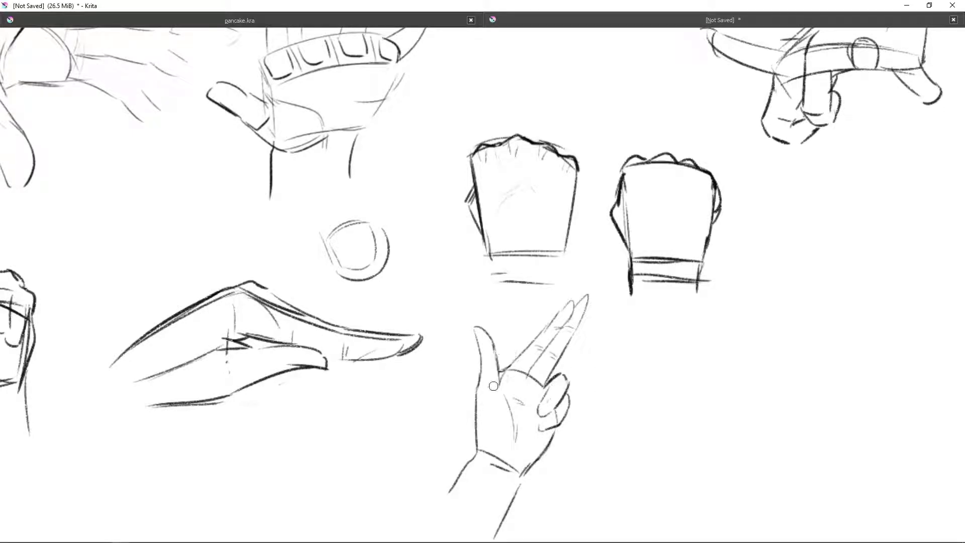
scroll(536, 267, "down", 2)
scroll(536, 267, "up", 4)
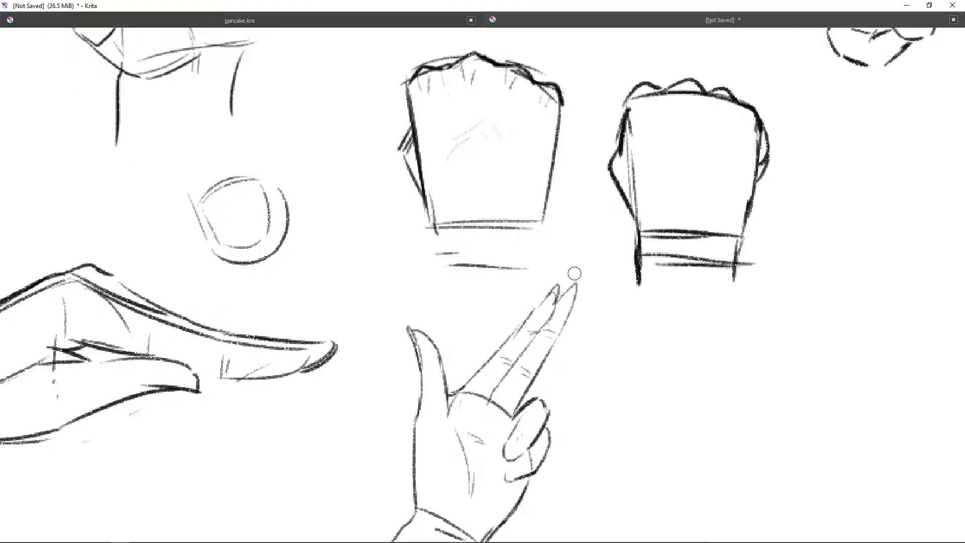
left_click_drag(552, 298, 570, 255)
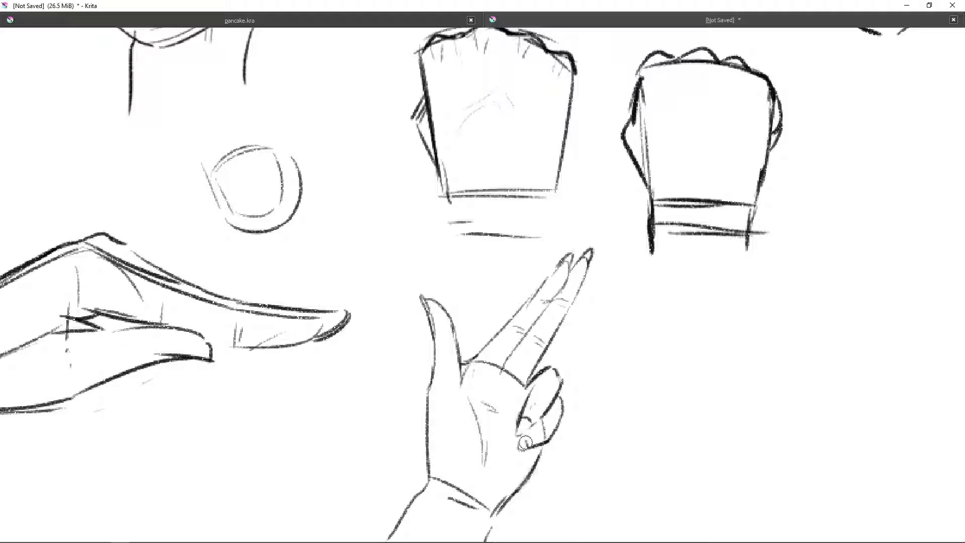
scroll(521, 444, "down", 5)
scroll(462, 408, "up", 3)
mouse_move(463, 408)
left_mouse_down()
mouse_move(508, 304)
mouse_move(465, 300)
left_mouse_up()
left_click_drag(434, 347, 452, 291)
key("ctrl+z")
left_click_drag(477, 357, 610, 275)
left_click_drag(502, 347, 603, 331)
mouse_move(472, 329)
left_mouse_down()
mouse_move(479, 370)
mouse_move(632, 311)
left_mouse_up()
key("ctrl+z")
key("ctrl+z")
key("ctrl+z")
left_click_drag(507, 347, 645, 314)
key("ctrl+z")
mouse_move(618, 324)
left_mouse_down()
mouse_move(505, 351)
mouse_move(474, 399)
left_mouse_up()
key("ctrl+z")
mouse_move(490, 354)
left_mouse_down()
mouse_move(510, 427)
mouse_move(441, 411)
left_mouse_up()
key("ctrl+z")
key("ctrl+z")
key("ctrl+z")
Rough in a hand with curled, reaching fingers beside the gesturing hand, starting with the knuckle arch and outer finger contours.
left_click_drag(475, 308, 562, 372)
mouse_move(463, 281)
left_mouse_down()
mouse_move(462, 311)
mouse_move(585, 354)
left_mouse_up()
mouse_move(469, 352)
left_mouse_down()
mouse_move(636, 319)
mouse_move(618, 383)
mouse_move(626, 399)
mouse_move(593, 410)
mouse_move(600, 360)
left_mouse_up()
mouse_move(485, 375)
left_mouse_down()
mouse_move(462, 394)
mouse_move(524, 397)
left_mouse_up()
left_click_drag(477, 373, 461, 390)
left_click_drag(517, 342, 509, 366)
mouse_move(537, 339)
left_mouse_down()
mouse_move(513, 368)
mouse_move(534, 381)
left_mouse_up()
key("ctrl+z")
mouse_move(555, 376)
left_mouse_down()
mouse_move(541, 386)
mouse_move(558, 423)
mouse_move(580, 411)
left_mouse_up()
mouse_move(480, 321)
left_mouse_down()
mouse_move(512, 345)
mouse_move(457, 353)
left_mouse_up()
mouse_move(461, 352)
left_mouse_down()
mouse_move(481, 354)
mouse_move(453, 375)
left_mouse_up()
Build the reaching hand's bent fingers with segment lines along the arch, rounded ends and a lower palm contour.
left_click_drag(487, 339, 480, 377)
left_click_drag(519, 329, 509, 373)
key("ctrl+z")
mouse_move(550, 332)
left_mouse_down()
mouse_move(527, 351)
mouse_move(540, 331)
left_mouse_up()
left_click_drag(518, 325, 492, 376)
left_click_drag(526, 361, 495, 390)
left_click_drag(545, 337, 498, 361)
left_click_drag(538, 338, 527, 382)
mouse_move(545, 383)
left_mouse_down()
mouse_move(573, 363)
mouse_move(553, 366)
left_mouse_up()
left_click_drag(568, 372, 560, 381)
mouse_move(498, 368)
left_mouse_down()
mouse_move(537, 381)
mouse_move(553, 401)
mouse_move(595, 405)
mouse_move(526, 393)
left_mouse_up()
key("ctrl+z")
key("ctrl+z")
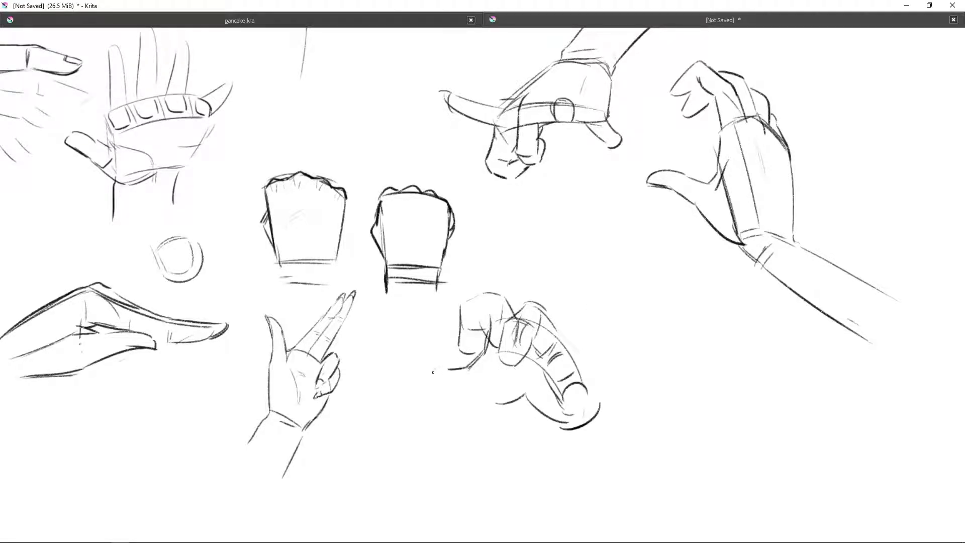
Round off the reaching hand's foreshortened fingertips and add the far finger's nail and the knuckle contours.
left_click_drag(557, 345, 530, 301)
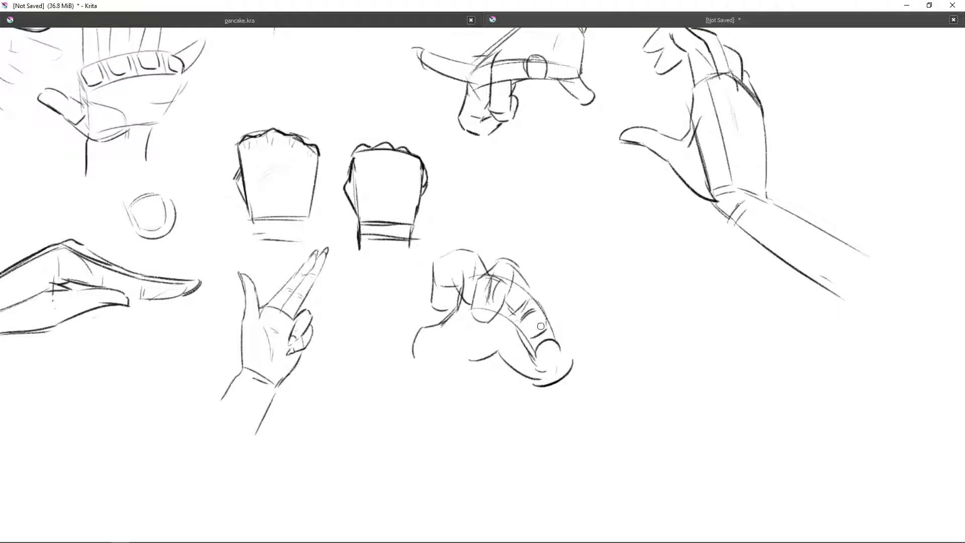
mouse_move(539, 348)
left_mouse_down()
mouse_move(536, 308)
mouse_move(522, 334)
mouse_move(557, 332)
left_mouse_up()
left_click_drag(536, 248, 528, 276)
left_click_drag(553, 307, 573, 339)
mouse_move(476, 269)
left_mouse_down()
mouse_move(479, 301)
mouse_move(493, 296)
left_mouse_up()
left_click_drag(434, 280, 455, 289)
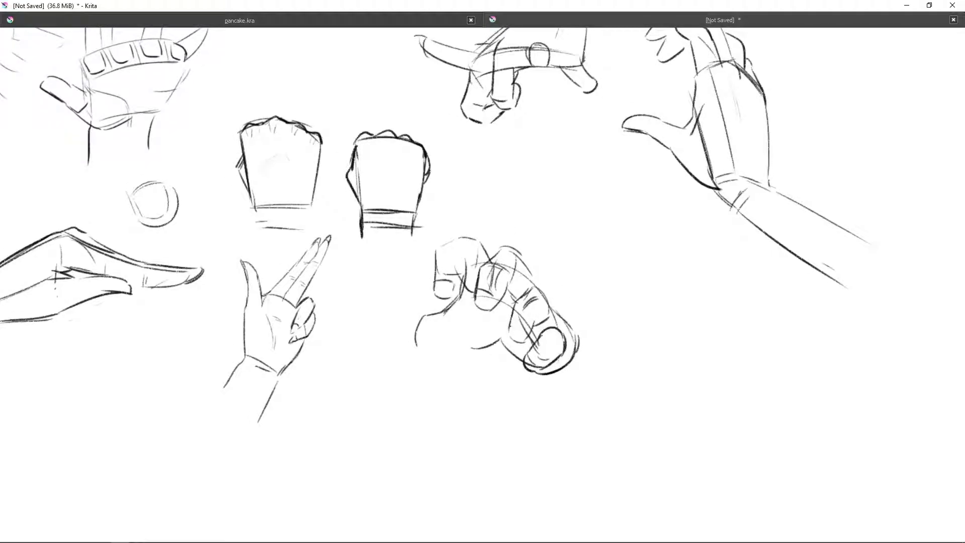
Darken the reaching hand's nearest fingertip and draw the thumb with its base curve, lower edge and rounded tip.
mouse_move(514, 303)
left_mouse_down()
mouse_move(519, 344)
mouse_move(538, 372)
left_mouse_up()
left_click_drag(454, 321, 460, 340)
key("ctrl+z")
left_click_drag(413, 344, 446, 333)
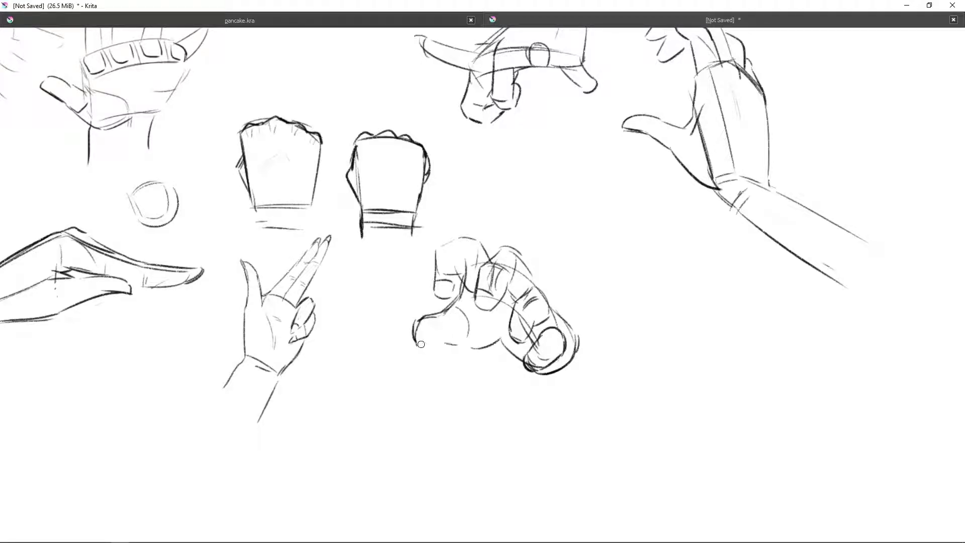
scroll(538, 264, "up", 1)
scroll(538, 265, "right", 2)
mouse_move(502, 259)
left_mouse_down()
mouse_move(546, 234)
mouse_move(528, 271)
mouse_move(425, 326)
left_mouse_up()
scroll(494, 272, "down", 5)
scroll(476, 273, "up", 5)
mouse_move(480, 280)
left_mouse_down()
mouse_move(427, 329)
mouse_move(481, 321)
left_mouse_up()
mouse_move(480, 266)
left_mouse_down()
mouse_move(527, 271)
mouse_move(527, 286)
left_mouse_up()
mouse_move(482, 267)
left_mouse_down()
mouse_move(530, 271)
mouse_move(478, 323)
mouse_move(427, 336)
mouse_move(432, 350)
mouse_move(402, 348)
left_mouse_up()
scroll(517, 260, "up", 1)
left_click_drag(442, 322, 384, 353)
scroll(471, 306, "up", 1)
left_click_drag(471, 307, 530, 304)
mouse_move(482, 301)
left_mouse_down()
mouse_move(505, 250)
mouse_move(535, 259)
left_mouse_up()
key("ctrl+z")
key("ctrl+z")
mouse_move(525, 308)
left_mouse_down()
mouse_move(583, 274)
mouse_move(582, 307)
mouse_move(528, 327)
mouse_move(575, 300)
left_mouse_up()
key("ctrl+z")
left_click_drag(518, 332, 587, 270)
scroll(582, 308, "down", 5)
scroll(475, 303, "up", 5)
key("ctrl+z")
Sketch an open palm below the side-view hand, with a curved knuckle line, lines running down the palm, and the thumb base.
left_click_drag(563, 312, 419, 333)
left_click_drag(423, 351, 521, 346)
left_click_drag(427, 354, 446, 405)
left_click_drag(464, 347, 472, 402)
mouse_move(495, 352)
left_mouse_down()
mouse_move(497, 399)
mouse_move(511, 406)
left_mouse_up()
mouse_move(427, 362)
left_mouse_down()
mouse_move(438, 391)
mouse_move(513, 415)
mouse_move(437, 397)
mouse_move(465, 404)
left_mouse_up()
mouse_move(422, 404)
left_mouse_down()
mouse_move(381, 388)
mouse_move(421, 378)
left_mouse_up()
Draw the open palm's four spread fingers, reinforce their contours and add a crease across the palm.
left_click_drag(395, 259, 427, 336)
left_click_drag(455, 249, 463, 326)
left_click_drag(508, 268, 496, 331)
left_click_drag(543, 311, 528, 346)
mouse_move(392, 267)
left_mouse_down()
mouse_move(427, 334)
mouse_move(452, 225)
mouse_move(451, 328)
left_mouse_up()
left_click_drag(455, 227, 466, 325)
mouse_move(465, 267)
left_mouse_down()
mouse_move(488, 326)
mouse_move(494, 257)
mouse_move(518, 347)
left_mouse_up()
mouse_move(425, 374)
left_mouse_down()
mouse_move(457, 384)
mouse_move(512, 369)
left_mouse_up()
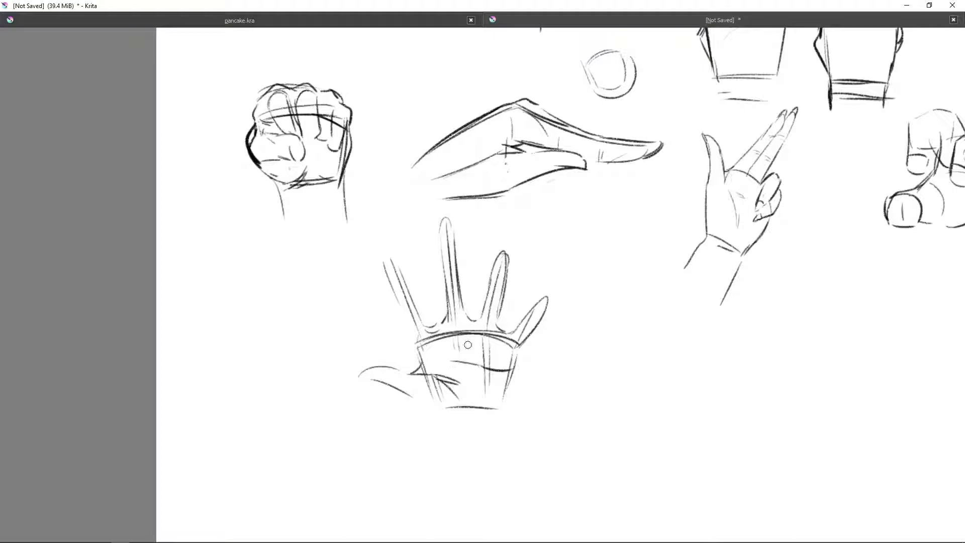
left_click_drag(443, 361, 486, 376)
key("ctrl+z")
key("ctrl+z")
key("Tab")
key("Tab")
Sketch a new blocky palm beside the open palm, with a curved knuckle line, tapered sides and a flat wrist base.
left_click_drag(420, 348, 334, 314)
mouse_move(376, 338)
left_mouse_down()
mouse_move(385, 415)
mouse_move(463, 332)
left_mouse_up()
key("ctrl+z")
left_click_drag(382, 415, 426, 415)
left_click_drag(377, 323, 464, 326)
left_click_drag(465, 328, 460, 417)
left_click_drag(382, 419, 466, 418)
Mark the fold creases across the blocky palm and draw the thumb along its outer side.
mouse_move(383, 347)
left_mouse_down()
mouse_move(471, 350)
mouse_move(424, 412)
left_mouse_up()
key("ctrl+z")
left_click_drag(382, 355, 430, 363)
mouse_move(385, 356)
left_mouse_down()
mouse_move(415, 372)
mouse_move(431, 363)
left_mouse_up()
left_click_drag(431, 359, 376, 355)
left_click_drag(378, 402, 344, 326)
mouse_move(337, 315)
left_mouse_down()
mouse_move(376, 344)
mouse_move(442, 321)
left_mouse_up()
key("ctrl+z")
left_click_drag(377, 319, 466, 336)
key("ctrl+z")
Indicate where the fingers start with short upright lines above the blocky palm's knuckle arc.
mouse_move(409, 337)
left_mouse_down()
mouse_move(442, 346)
mouse_move(416, 347)
left_mouse_up()
left_click_drag(354, 300, 355, 327)
left_click_drag(369, 303, 371, 322)
mouse_move(382, 301)
left_mouse_down()
mouse_move(381, 321)
mouse_move(394, 324)
left_mouse_up()
left_click_drag(408, 312, 406, 326)
mouse_move(422, 319)
left_mouse_down()
mouse_move(421, 331)
mouse_move(404, 317)
left_mouse_up()
key("ctrl+z")
key("ctrl+z")
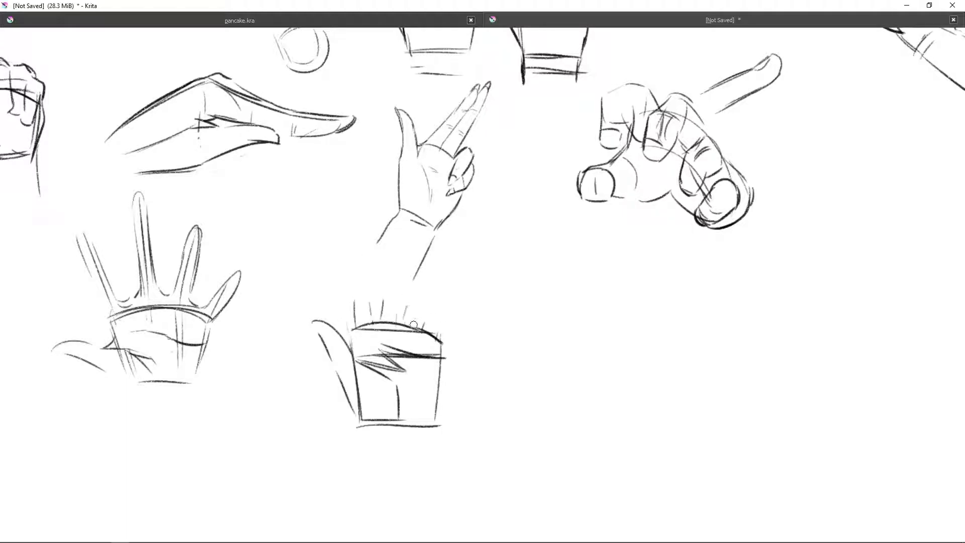
Write the label "fold" beside the blocky palm with an arrow pointing to its crease.
mouse_move(522, 329)
left_mouse_down()
mouse_move(453, 296)
mouse_move(392, 321)
left_mouse_up()
mouse_move(436, 276)
left_mouse_down()
mouse_move(431, 299)
mouse_move(465, 275)
left_mouse_up()
mouse_move(506, 318)
left_mouse_down()
mouse_move(430, 338)
mouse_move(520, 327)
left_mouse_up()
Sketch a second blocky palm past the "fold" label, with a knuckle arc, tapered sides, wrist base, centre line and crease.
left_click_drag(433, 341, 437, 402)
left_click_drag(435, 324, 514, 334)
left_click_drag(513, 336, 506, 402)
left_click_drag(440, 408, 505, 409)
left_click_drag(470, 371, 470, 404)
left_click_drag(436, 353, 464, 366)
Build up the second palm as a folded hand with knuckle bumps, a row of curled fingertips and a thumb.
left_click_drag(399, 317, 433, 345)
left_click_drag(436, 343, 513, 358)
left_click_drag(435, 321, 515, 333)
left_click_drag(443, 347, 478, 356)
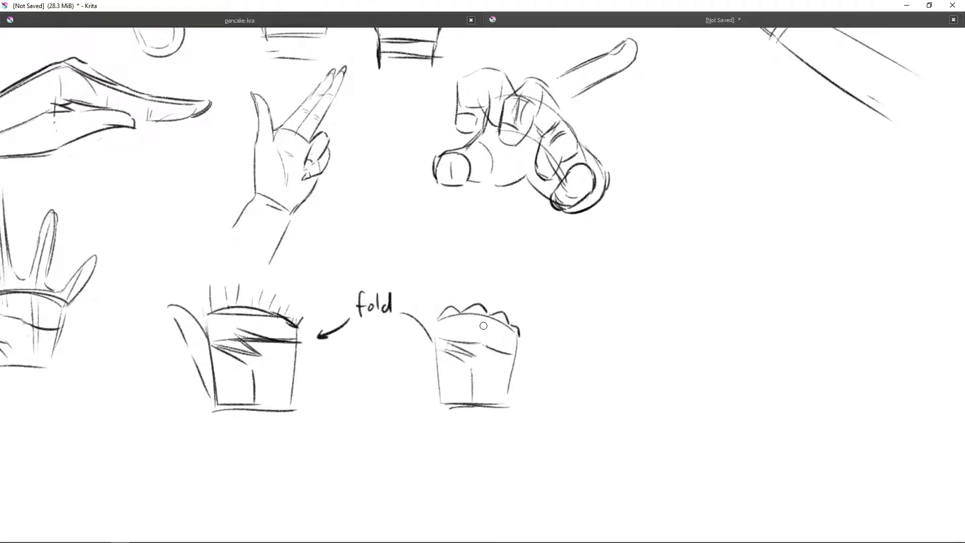
scroll(470, 282, "down", 1)
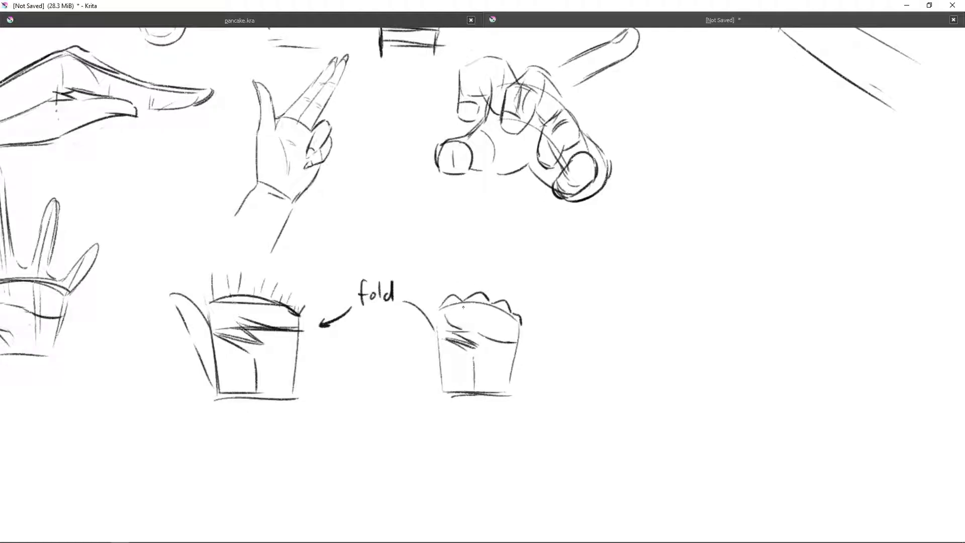
left_click_drag(447, 326, 517, 339)
left_click_drag(398, 305, 444, 391)
Move the folded hand sideways, away from the "fold" label.
key("ctrl+t")
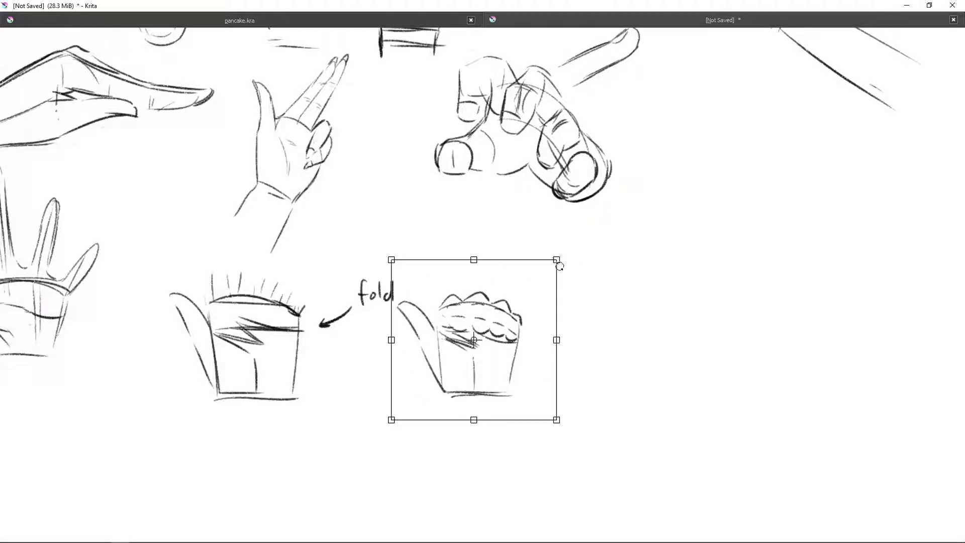
left_click_drag(557, 273, 592, 272)
key("Return")
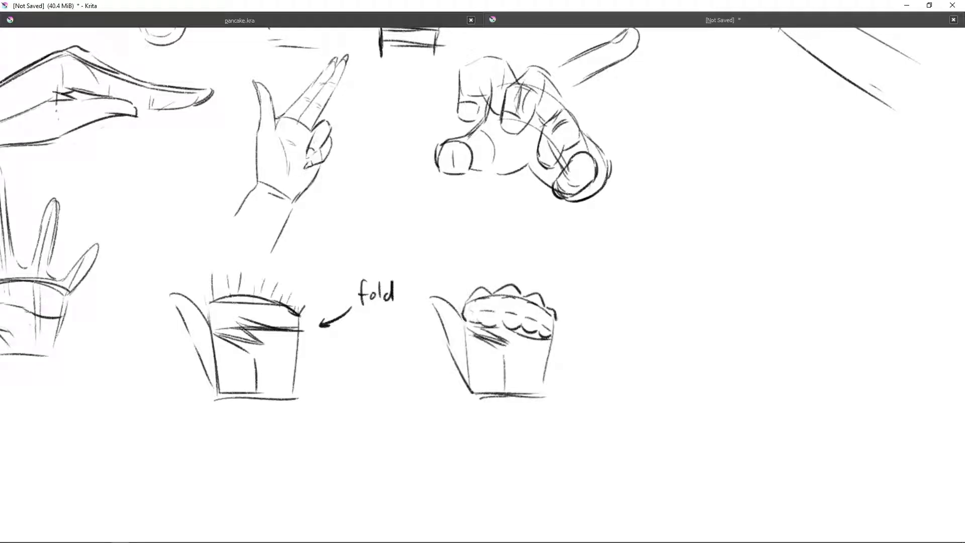
Add a bulging outer edge to the folded hand and label its crease "fold" with an arrow.
left_click_drag(562, 344, 549, 316)
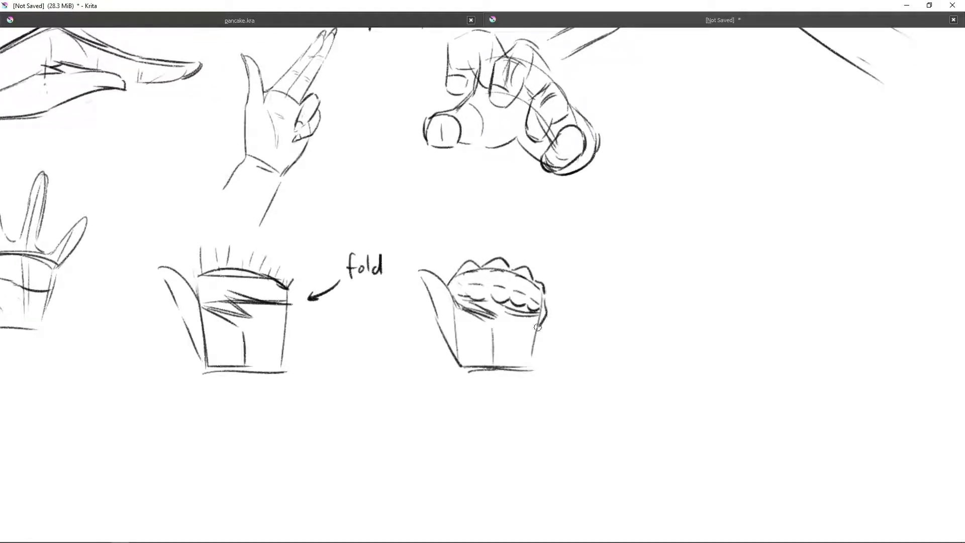
left_click_drag(566, 308, 566, 271)
mouse_move(573, 246)
left_mouse_down()
mouse_move(555, 271)
mouse_move(581, 254)
left_mouse_up()
left_click_drag(594, 243, 593, 245)
left_click_drag(602, 233, 601, 252)
left_click_drag(610, 232, 607, 251)
mouse_move(591, 215)
left_mouse_down()
mouse_move(591, 241)
mouse_move(565, 277)
left_mouse_up()
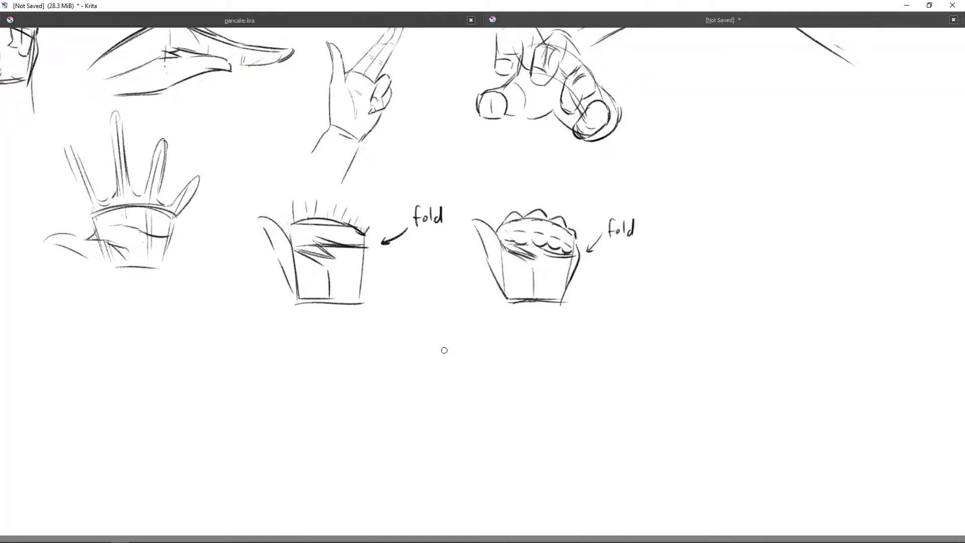
Sketch a side-view hand bent at the wrist below the raised grasping hand, with an upright forearm and a wedge-shaped palm.
left_click_drag(408, 316, 189, 523)
left_click_drag(463, 325, 462, 362)
left_click_drag(493, 321, 492, 385)
left_click_drag(461, 317, 504, 276)
mouse_move(463, 317)
left_mouse_down()
mouse_move(492, 321)
mouse_move(548, 267)
mouse_move(551, 302)
left_mouse_up()
left_click_drag(491, 320, 563, 306)
Extend the bent hand's fingers forward from the knuckles with an upper contour, a drooping tip and an underside line.
left_click_drag(549, 266, 591, 268)
left_click_drag(604, 274, 611, 289)
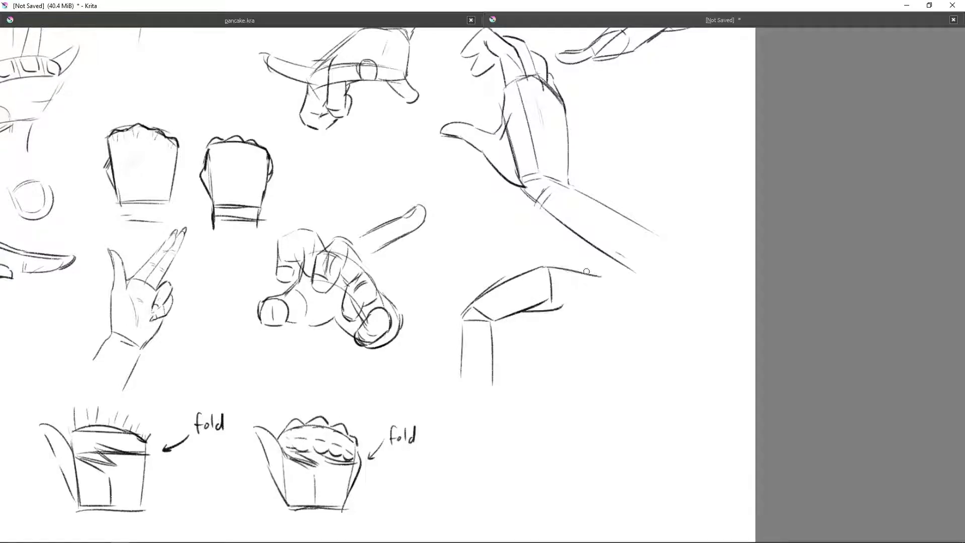
left_click_drag(638, 377, 580, 367)
left_click_drag(494, 284, 538, 276)
Sketch a second bent-wrist hand facing the opposite way, with an upright forearm and an angular palm.
left_click_drag(583, 366, 585, 424)
left_click_drag(610, 367, 614, 433)
left_click_drag(557, 311, 603, 343)
left_click_drag(539, 344, 606, 351)
mouse_move(536, 312)
left_mouse_down()
mouse_move(529, 341)
mouse_move(605, 345)
mouse_move(596, 337)
left_mouse_up()
left_click_drag(537, 339, 520, 368)
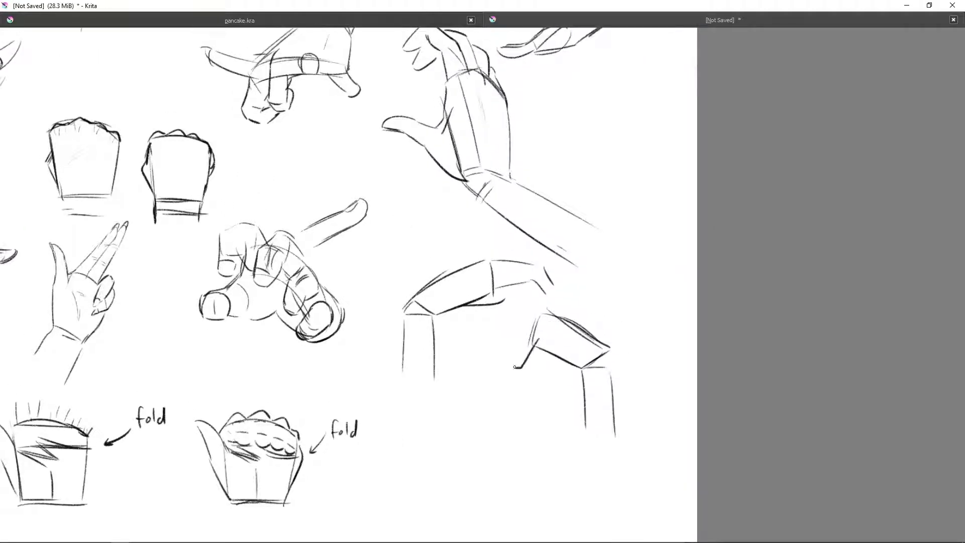
key("ctrl+z")
mouse_move(548, 314)
left_mouse_down()
mouse_move(554, 345)
mouse_move(530, 346)
left_mouse_up()
mouse_move(532, 343)
left_mouse_down()
mouse_move(492, 365)
mouse_move(486, 354)
mouse_move(506, 359)
left_mouse_up()
key("ctrl+z")
key("ctrl+z")
Draw the curled fingers at the front of the second bent-wrist hand.
left_click_drag(489, 321, 507, 358)
mouse_move(499, 321)
left_mouse_down()
mouse_move(510, 343)
mouse_move(485, 351)
left_mouse_up()
left_click_drag(488, 332, 486, 355)
scroll(532, 344, "down", 3)
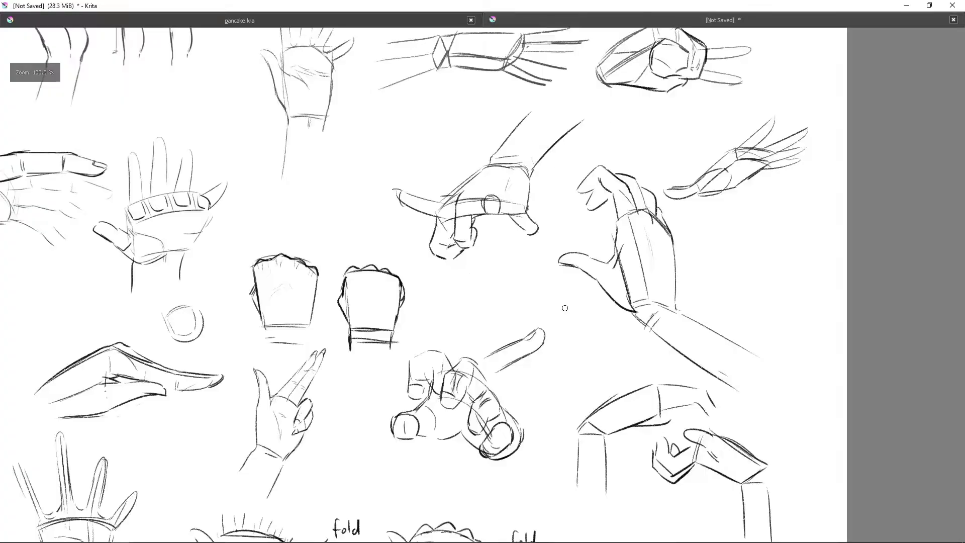